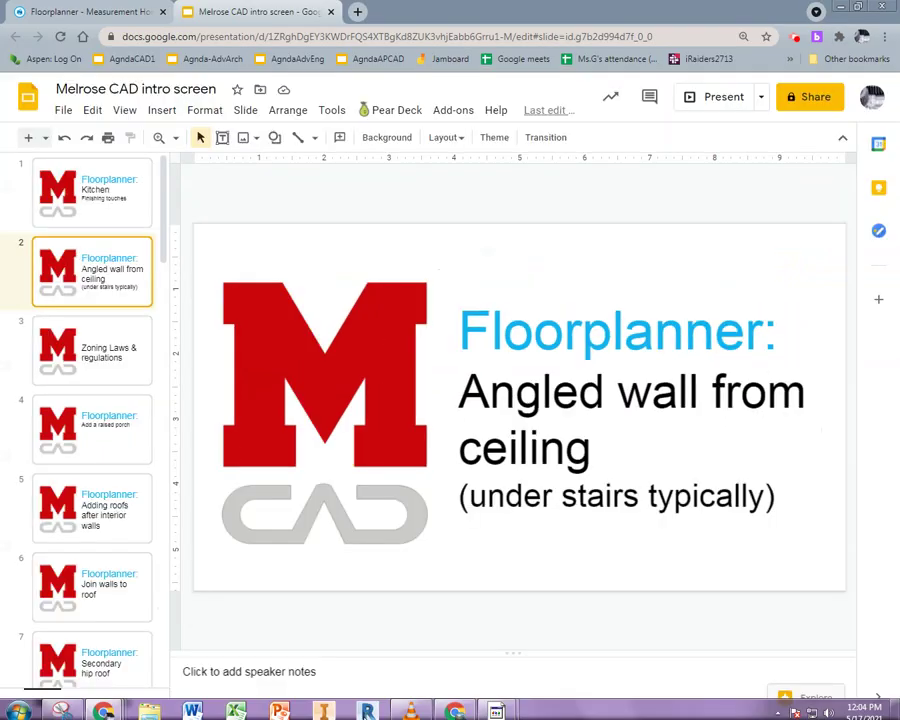
Show the Snipping Tool capture of the 3D plan, with its red arrow on the angled wall, over the deck.
click(62, 707)
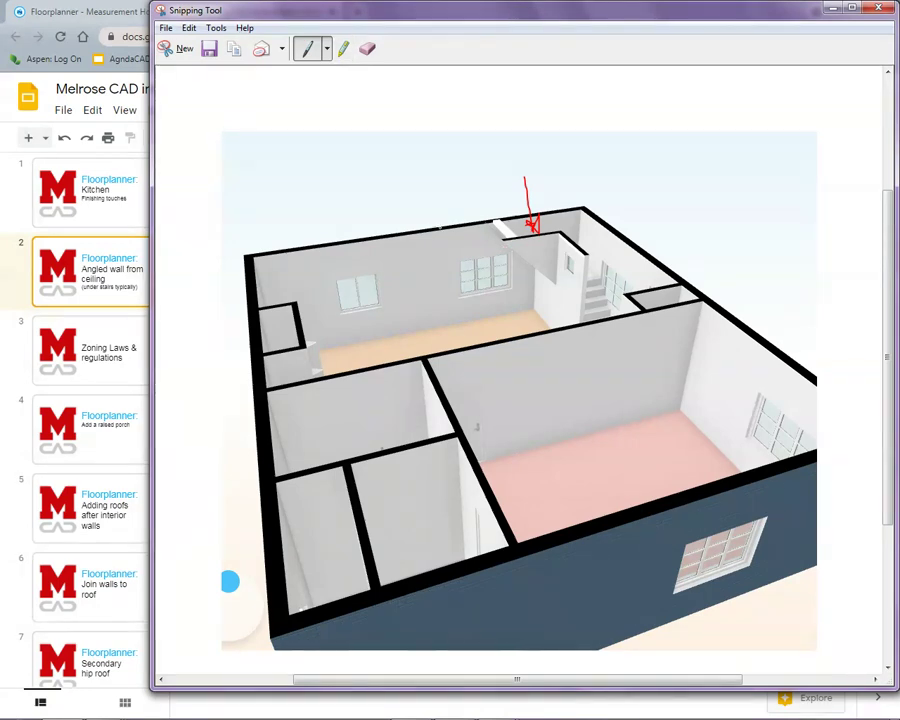
click(98, 12)
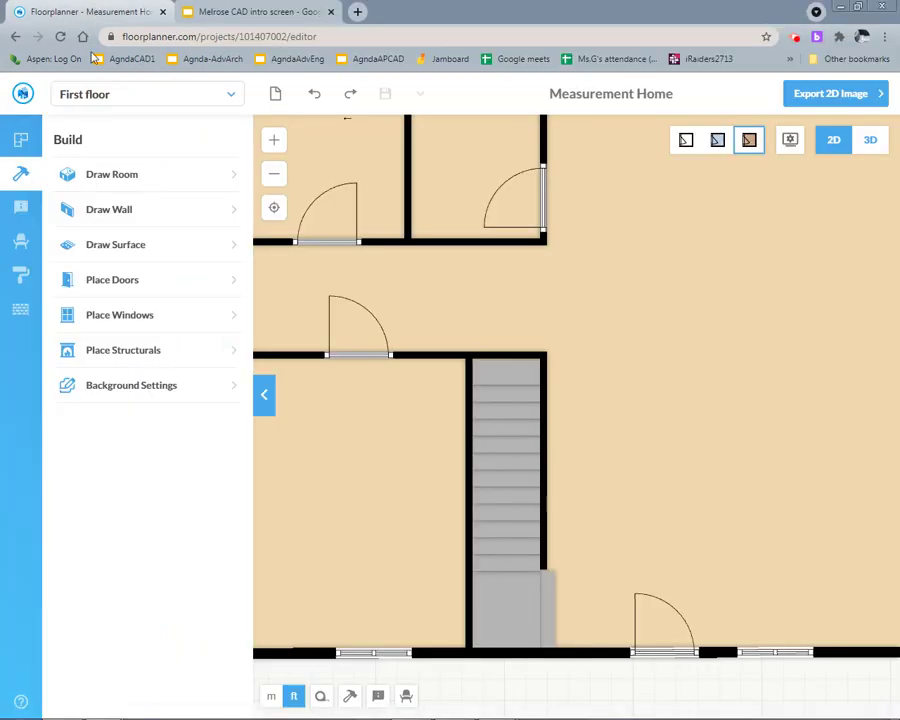
click(869, 140)
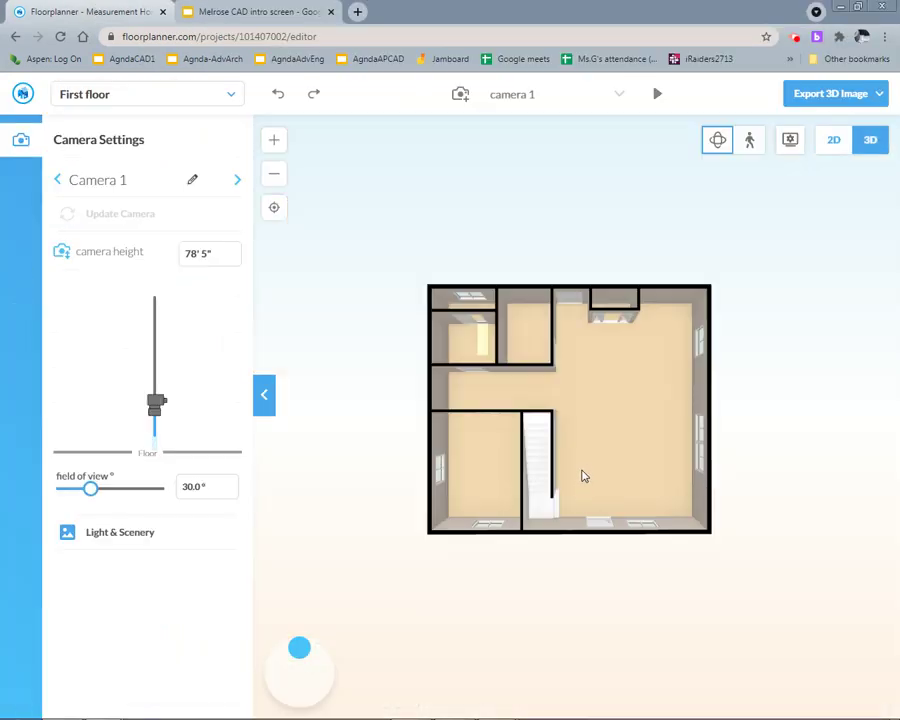
drag(583, 476, 416, 366)
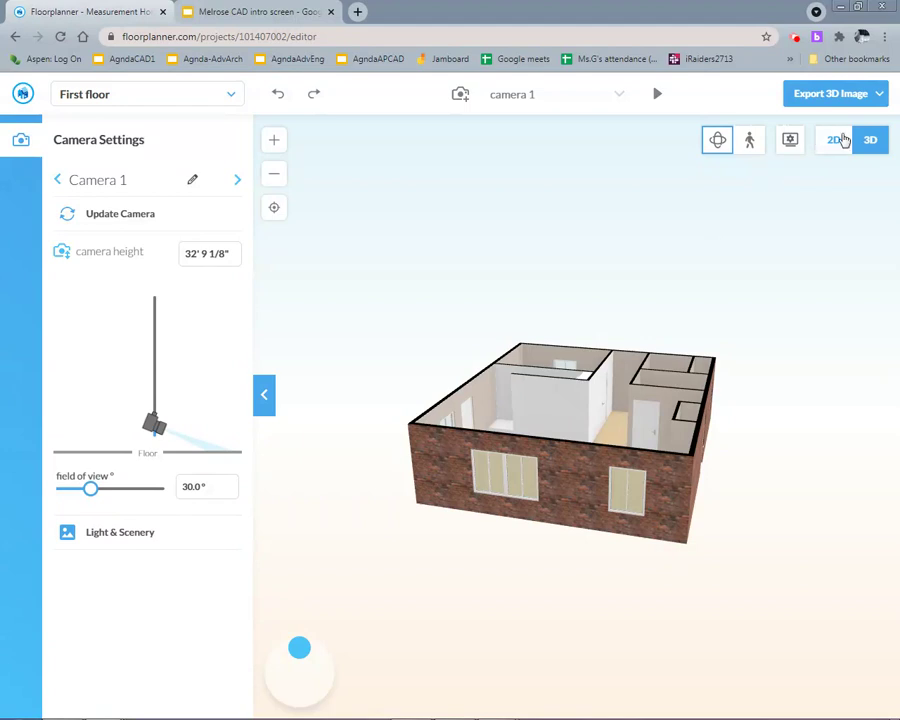
click(835, 140)
Split the 10' 2" wall right of the staircase partway down into upper and lower pieces.
click(542, 407)
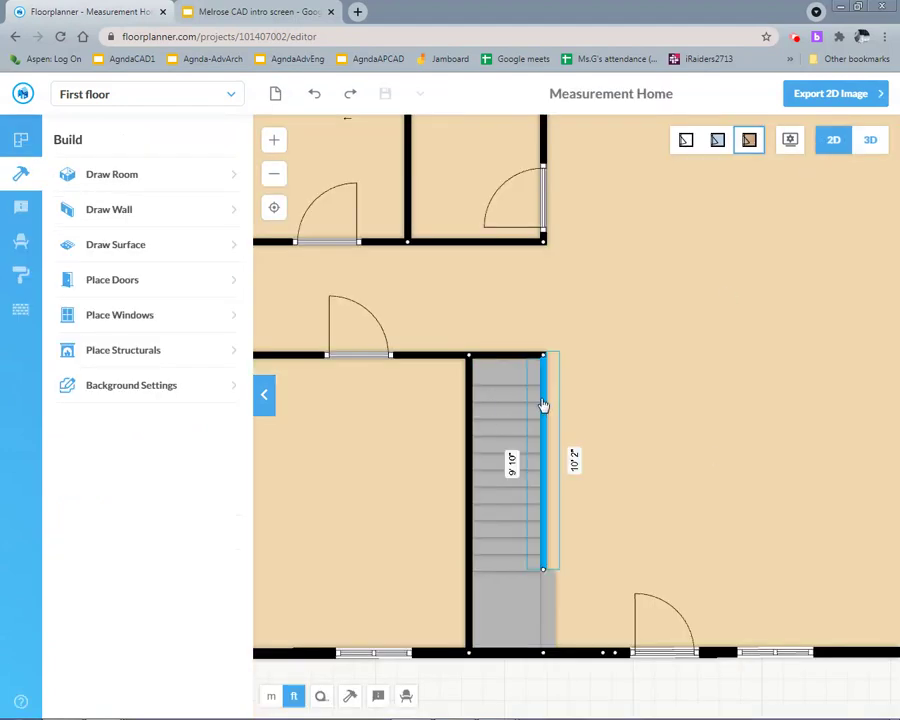
click(546, 472)
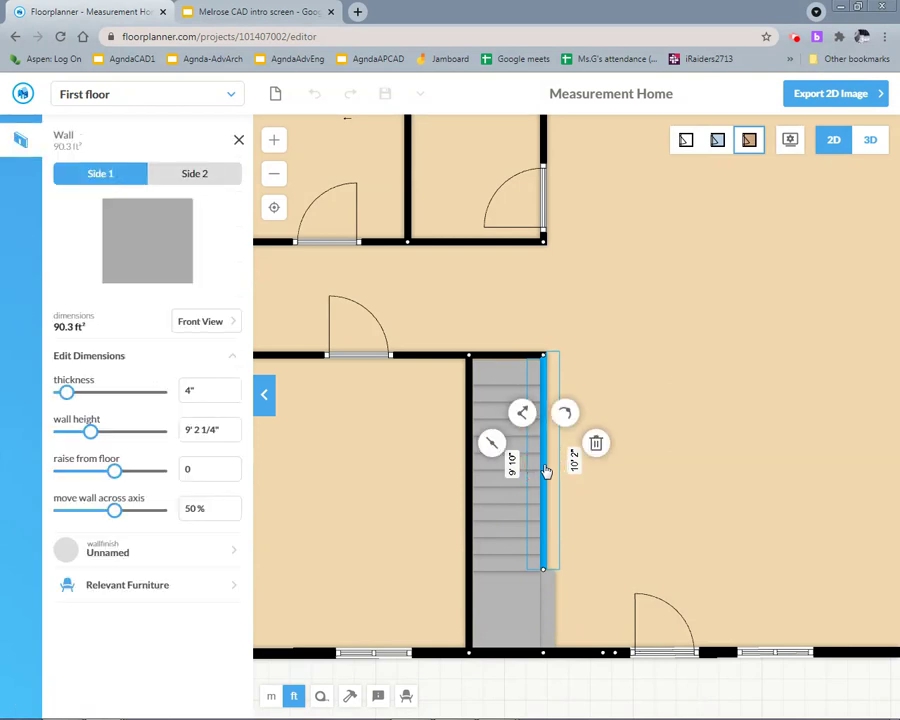
click(492, 444)
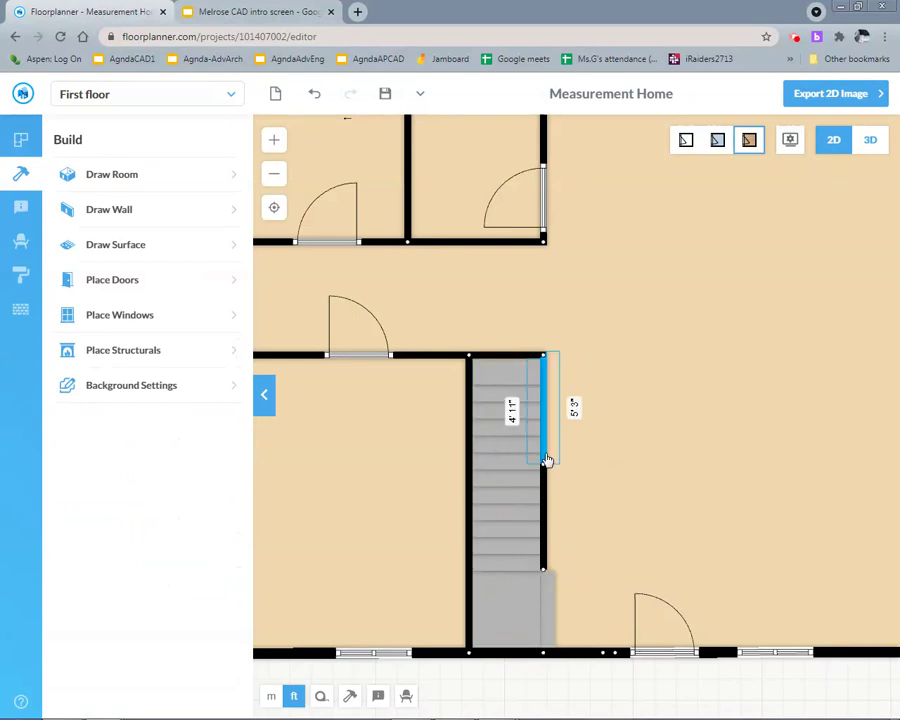
click(545, 462)
Give the upper stair-wall piece a wall height of 0, raised 9' 2 1/4" from the floor.
click(545, 455)
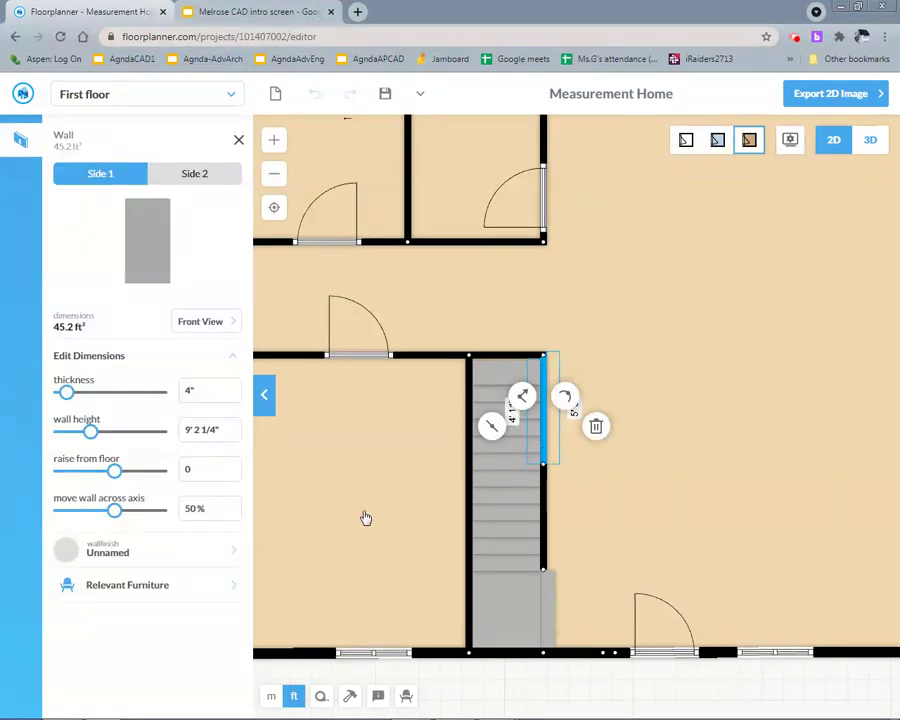
click(222, 430)
text(0)
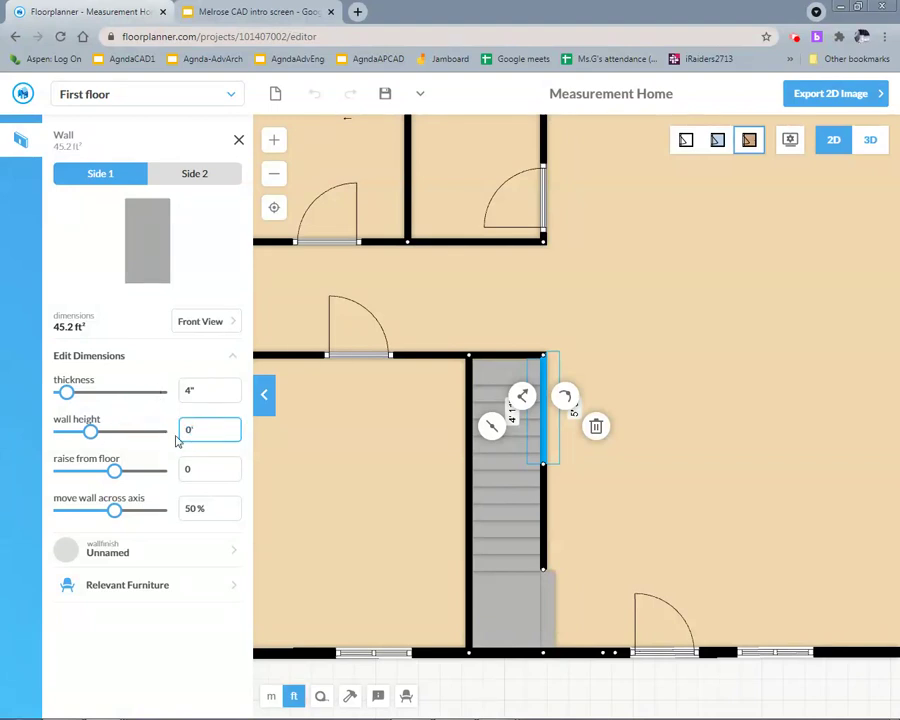
click(200, 462)
click(192, 470)
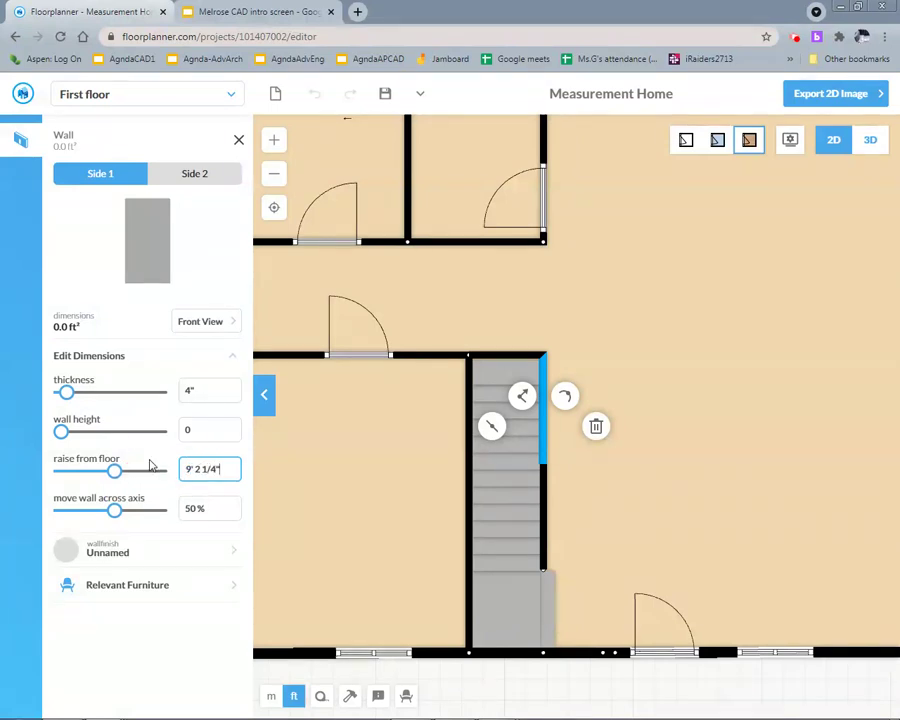
click(150, 468)
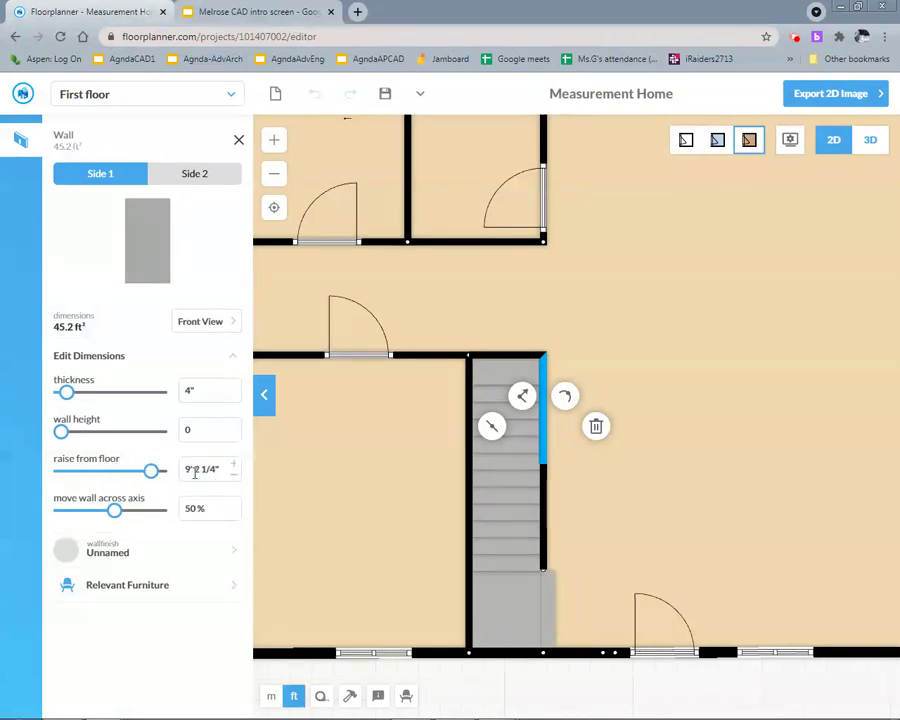
Reselect the upper wall piece and check the height settings of its top corner.
click(583, 476)
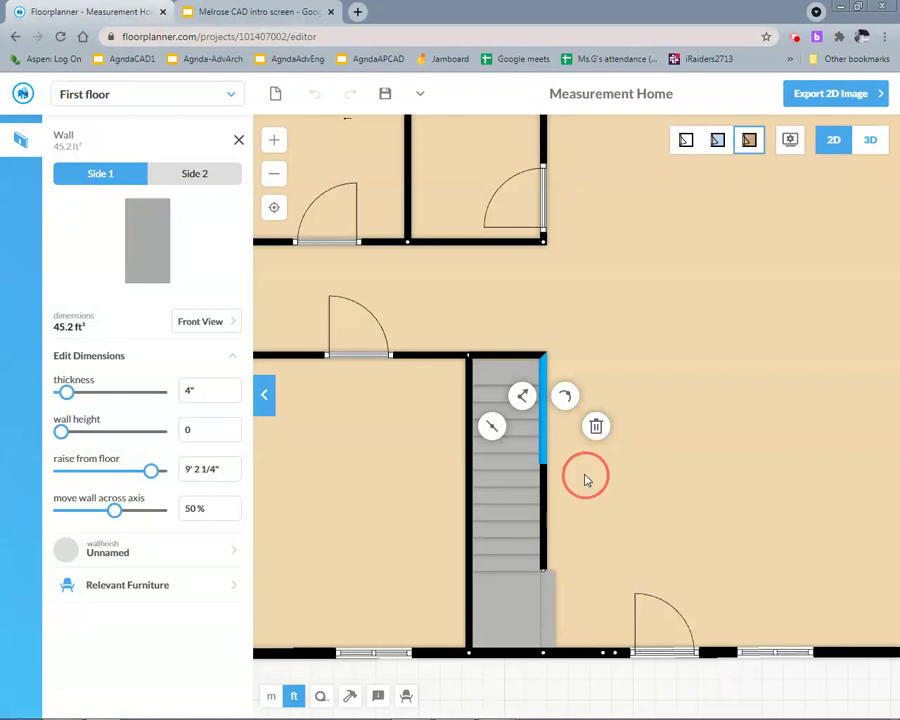
click(545, 452)
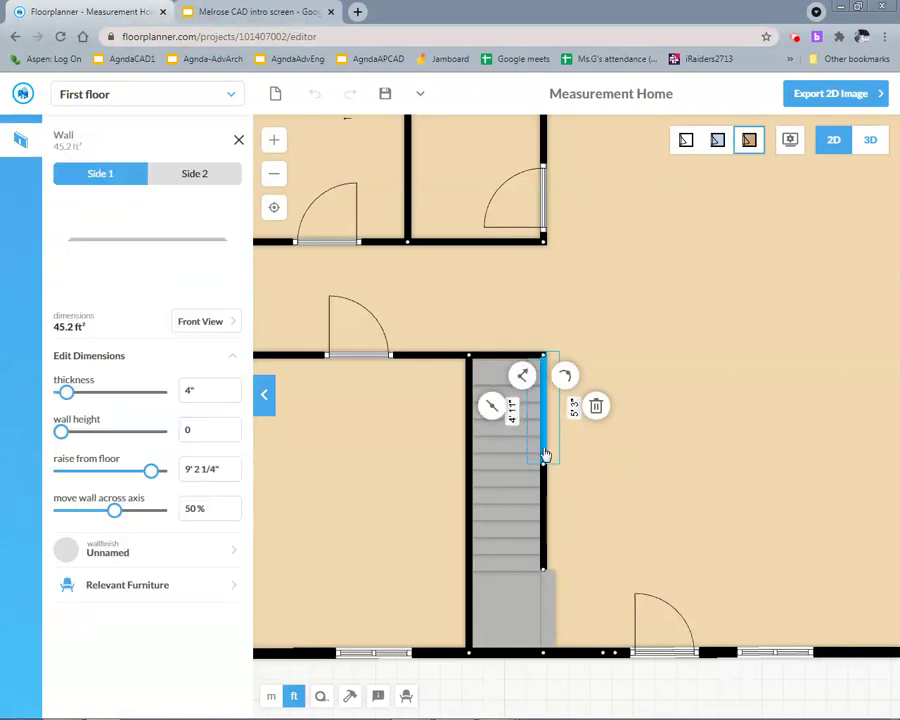
click(543, 358)
click(543, 358)
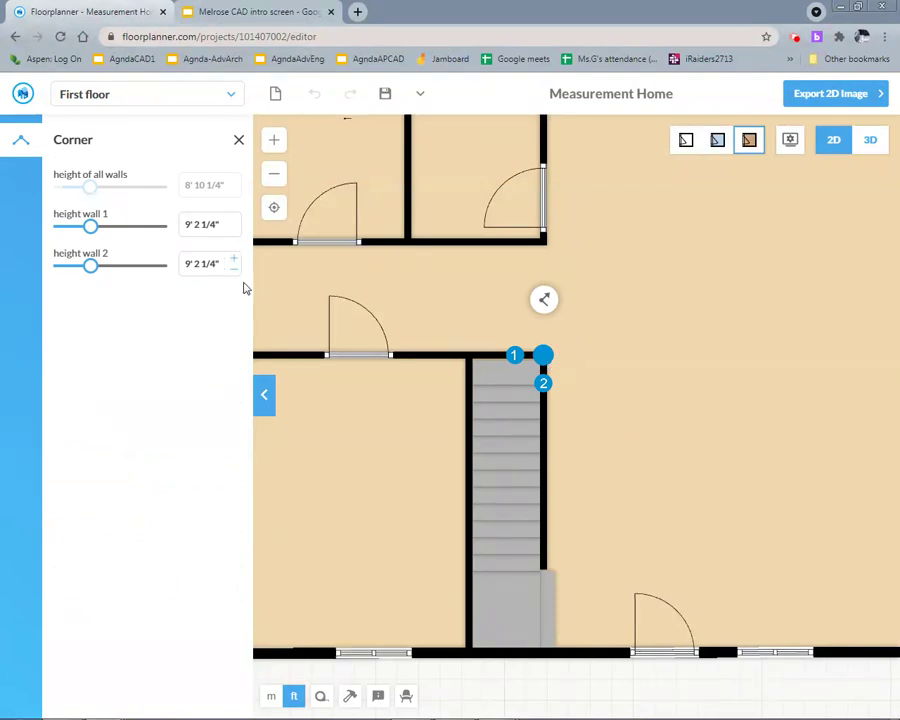
click(543, 469)
At the split corner, set wall 1 height to 4' while wall 2 stays 9' 2 1/4".
click(542, 470)
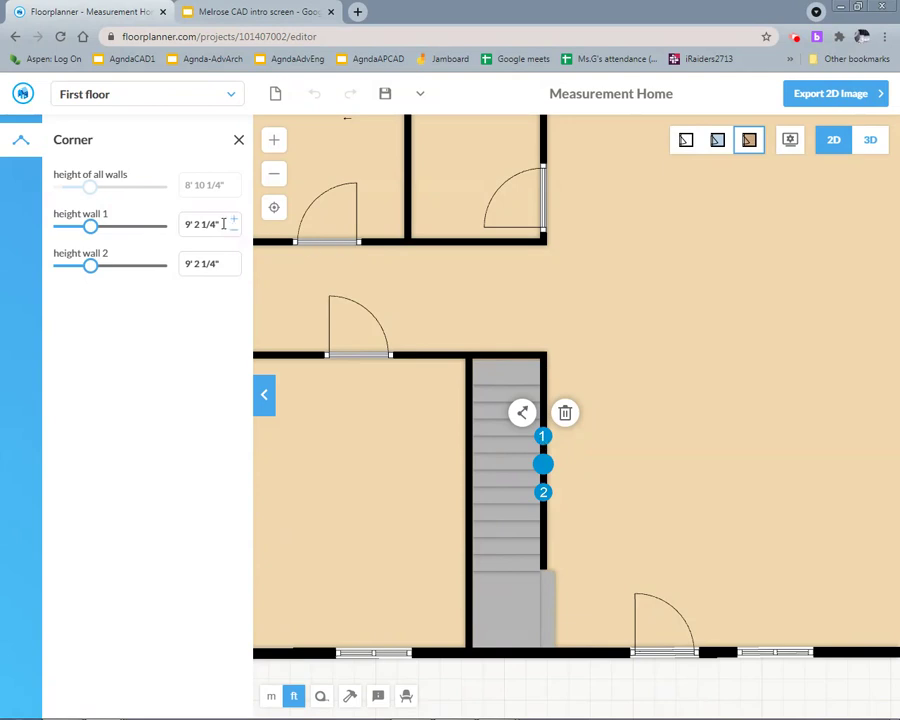
drag(228, 224, 172, 226)
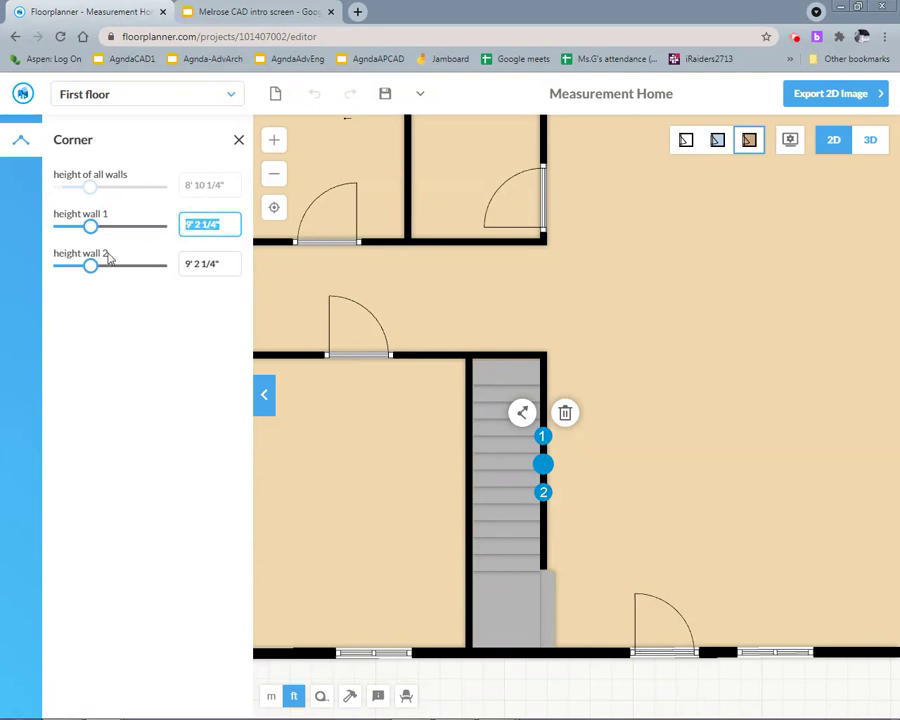
text(4)
click(108, 300)
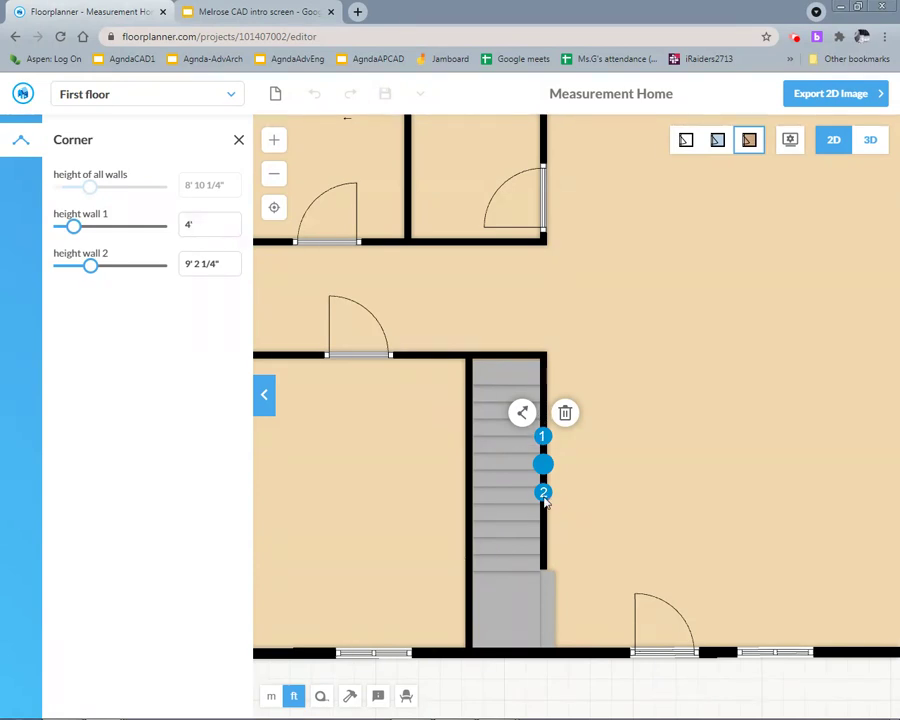
click(870, 140)
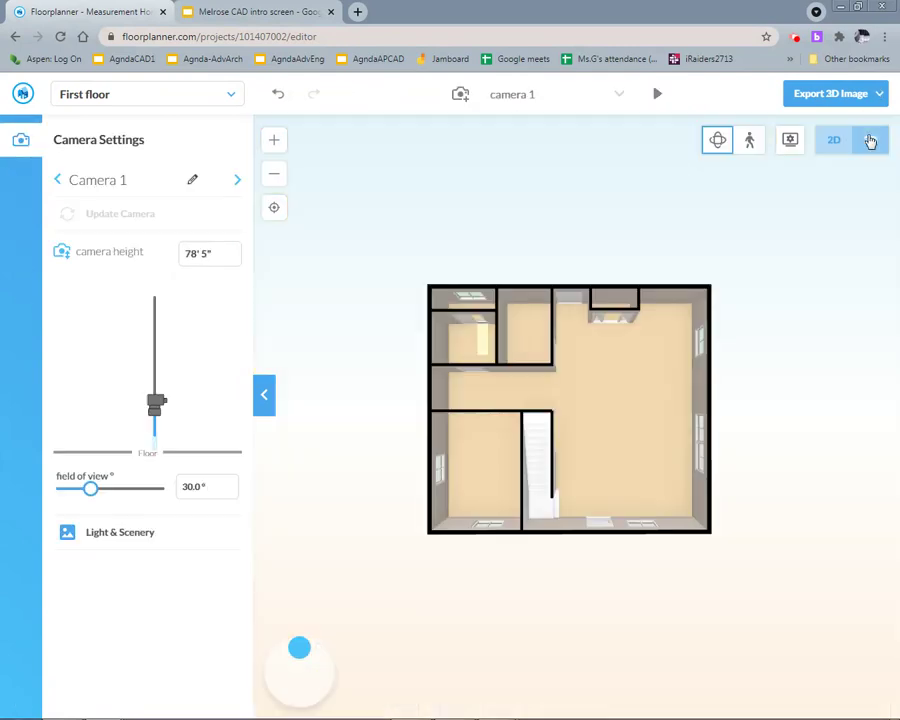
drag(862, 502, 663, 416)
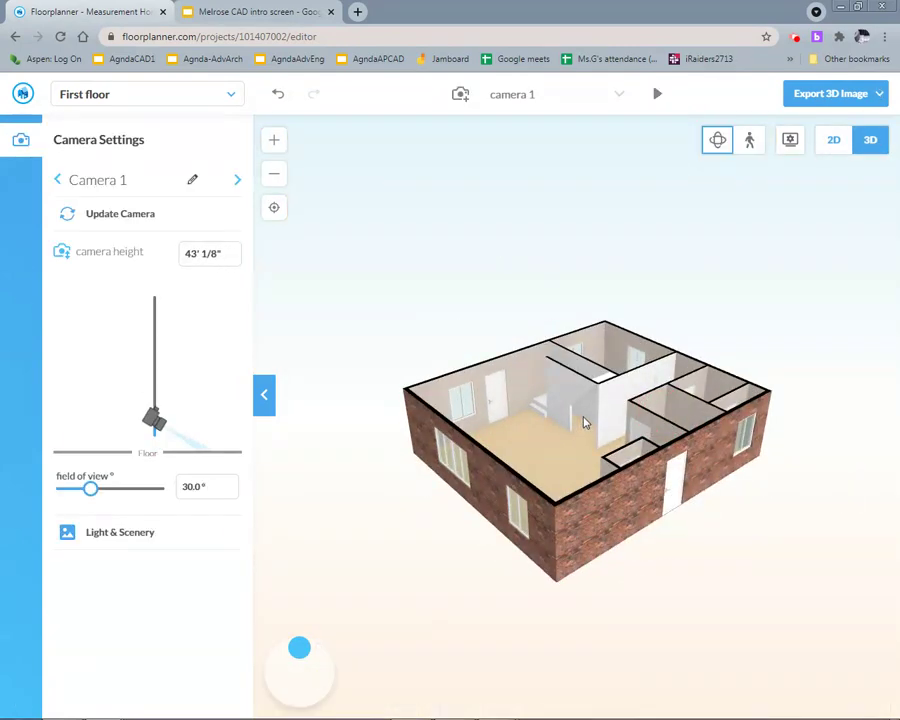
scroll(576, 422, up, 2)
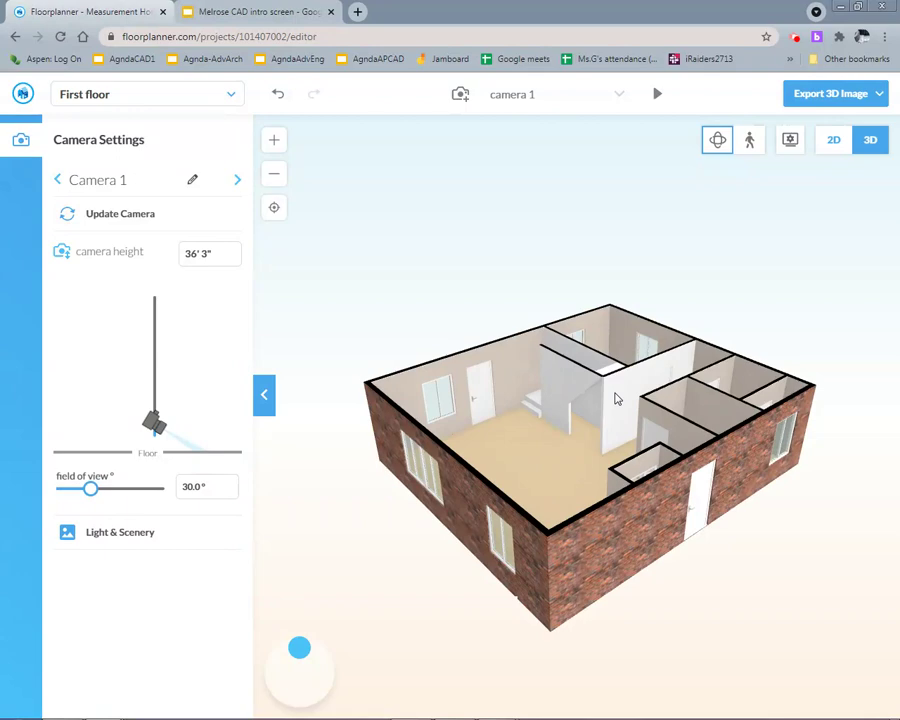
click(834, 142)
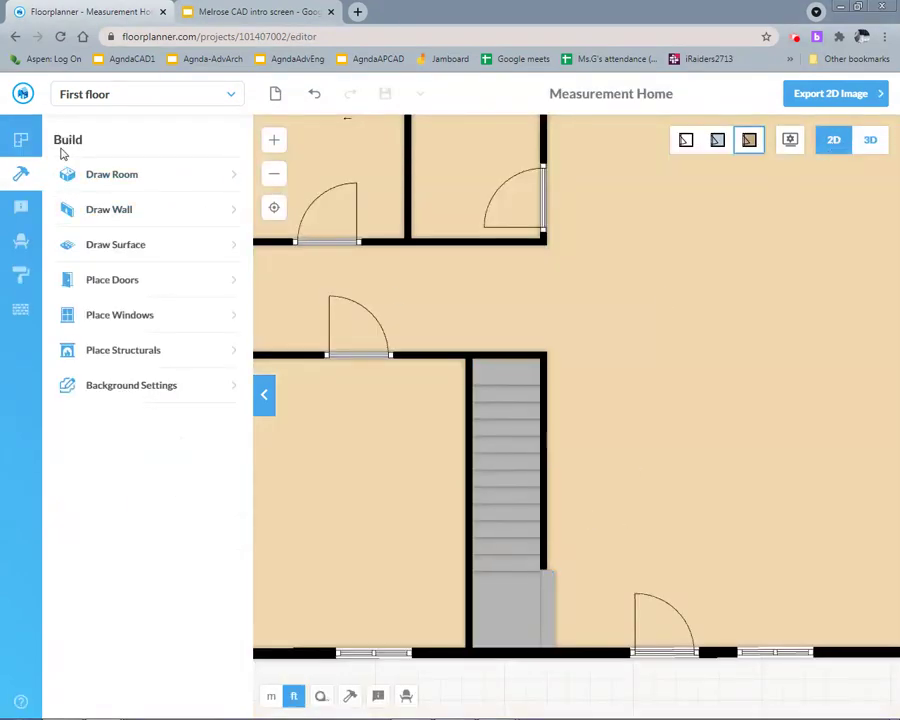
Draw a four-corner surface over the upper stair section, from the stairs' top-left corner to the split.
click(66, 182)
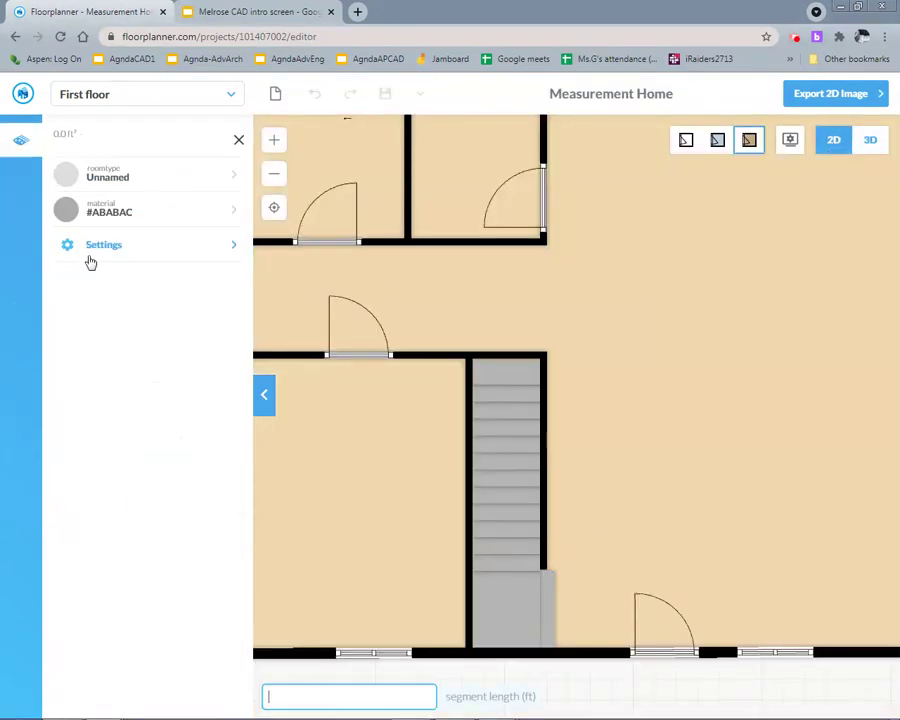
click(467, 357)
click(467, 357)
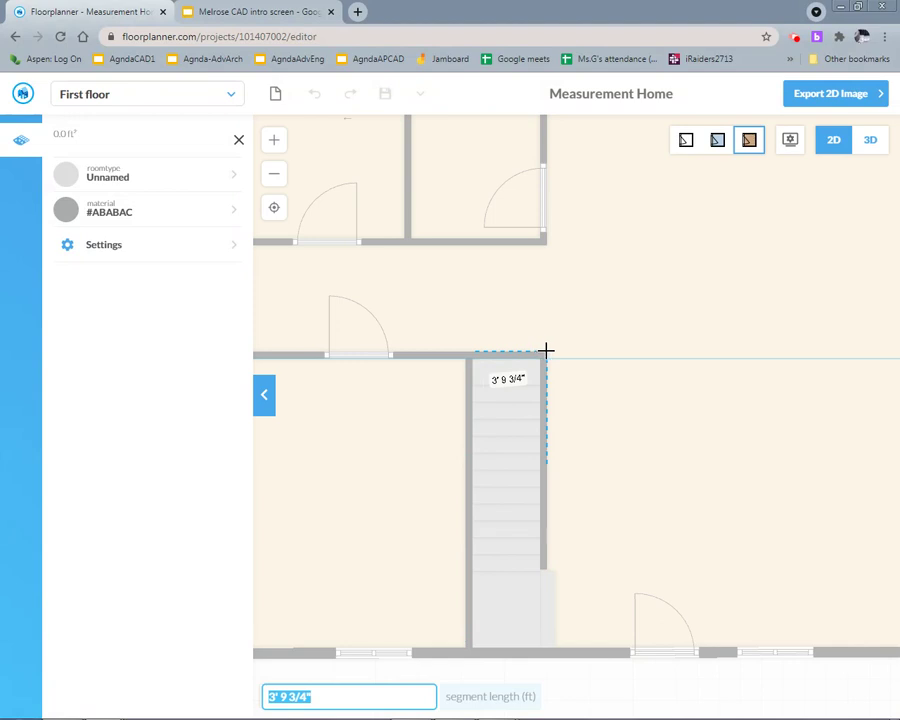
click(546, 352)
click(547, 465)
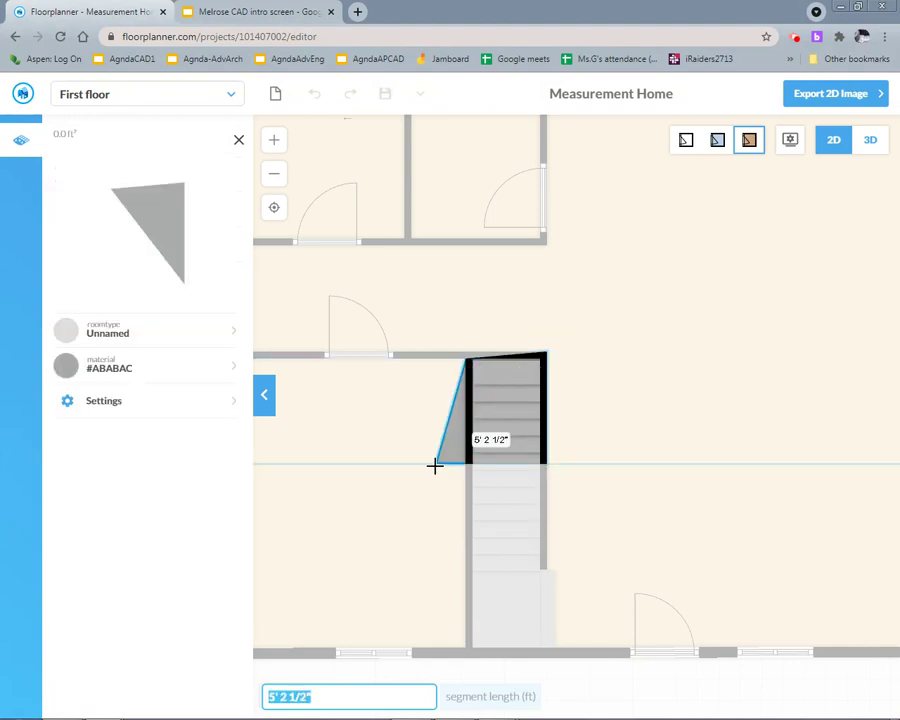
click(466, 464)
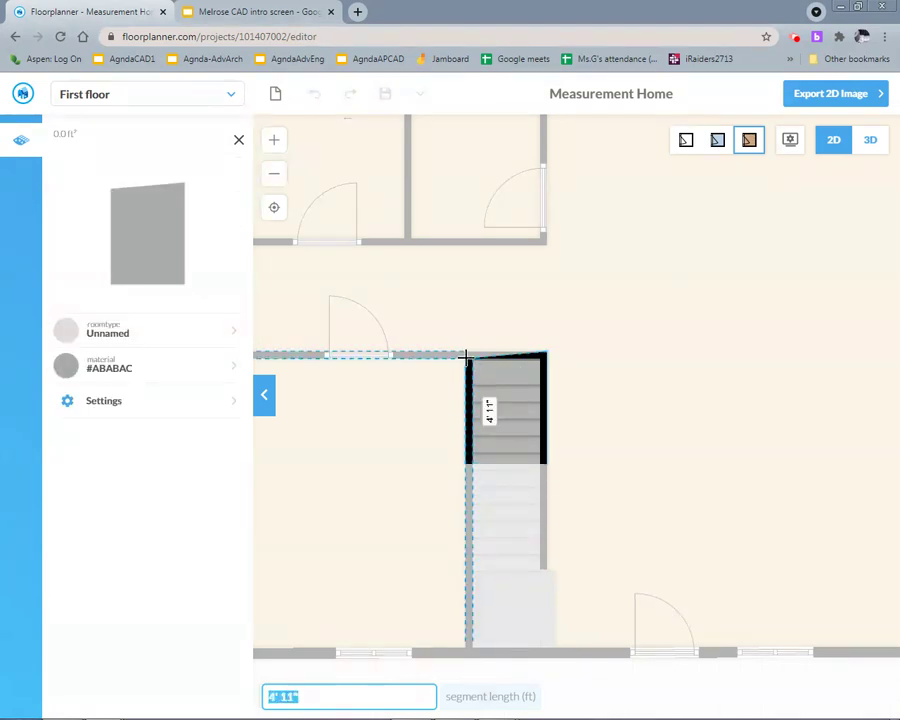
click(466, 357)
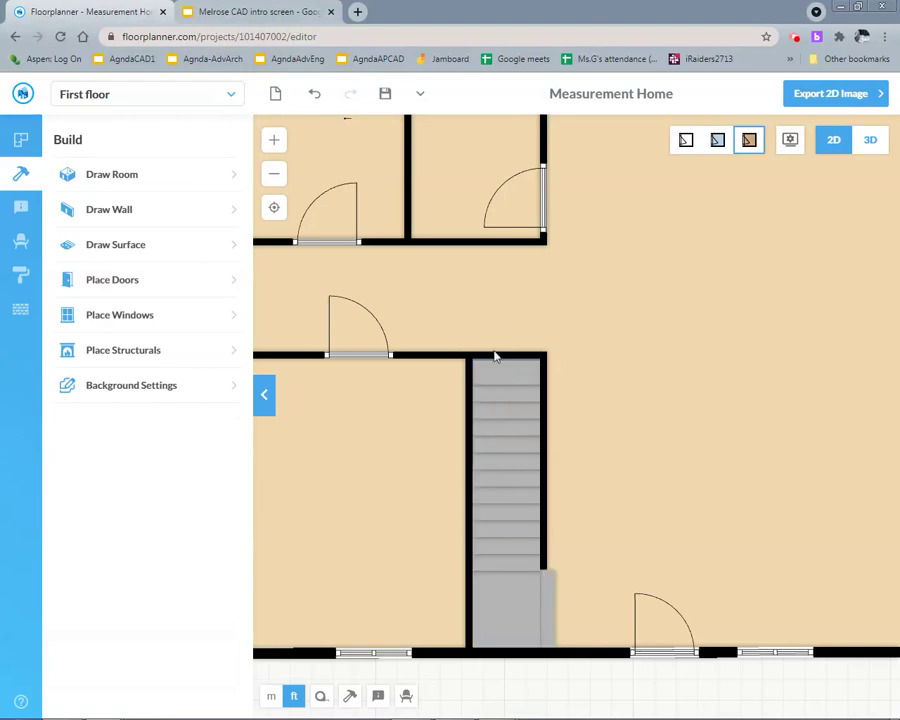
Drag the surface's top-left corner up so both sides measure 5' 3".
scroll(497, 366, up, 5)
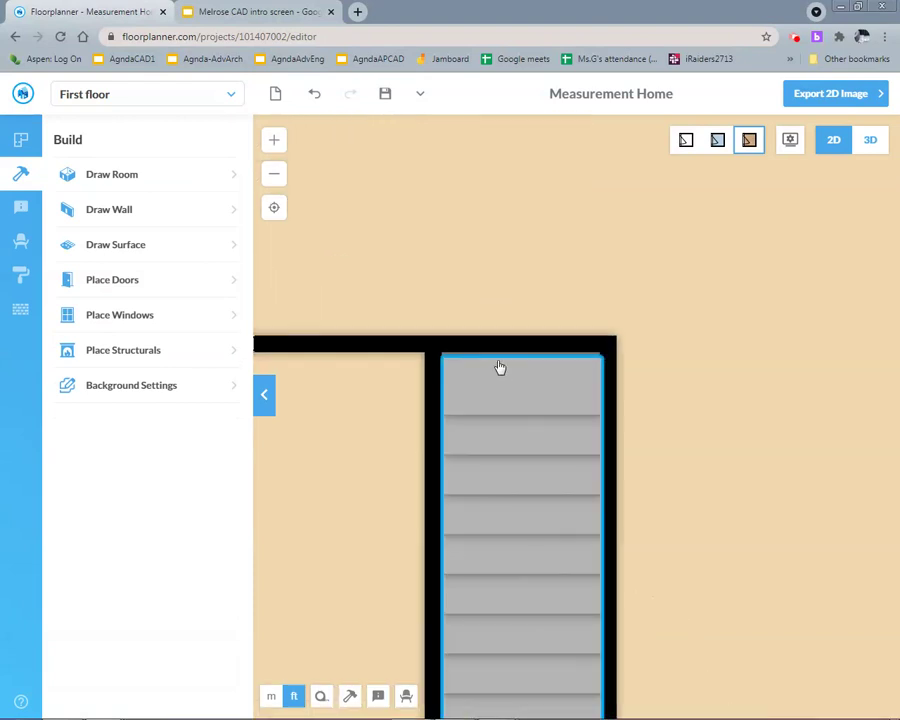
click(499, 362)
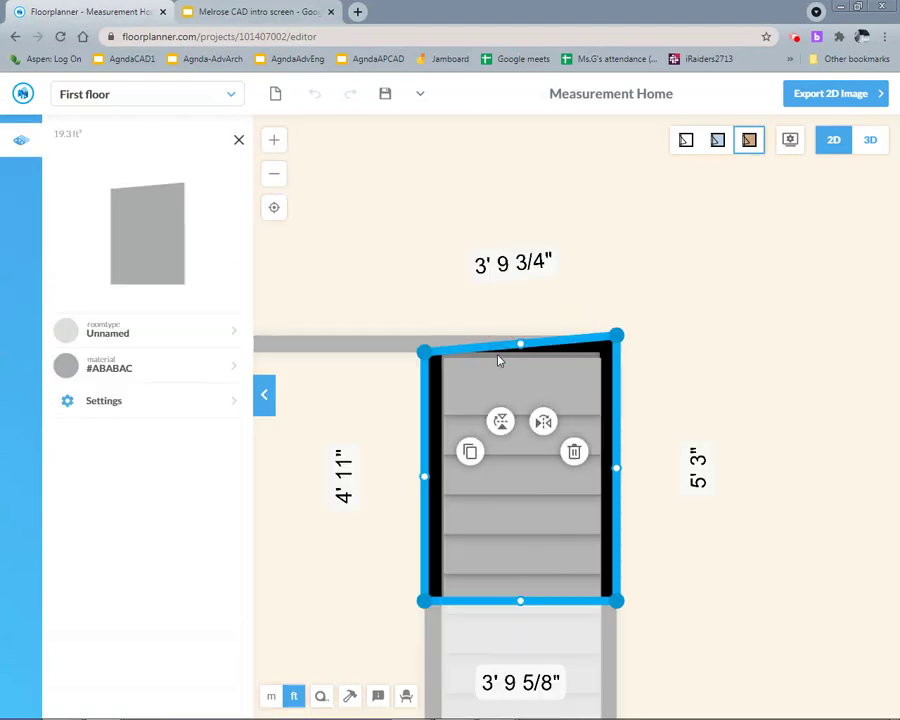
mouse_move(424, 354)
mouse_down()
mouse_move(424, 330)
mouse_move(410, 335)
mouse_move(420, 334)
mouse_up()
Raise the stair surface's top-left and top-right corners to 9' 2 1/4" from the floor.
click(418, 336)
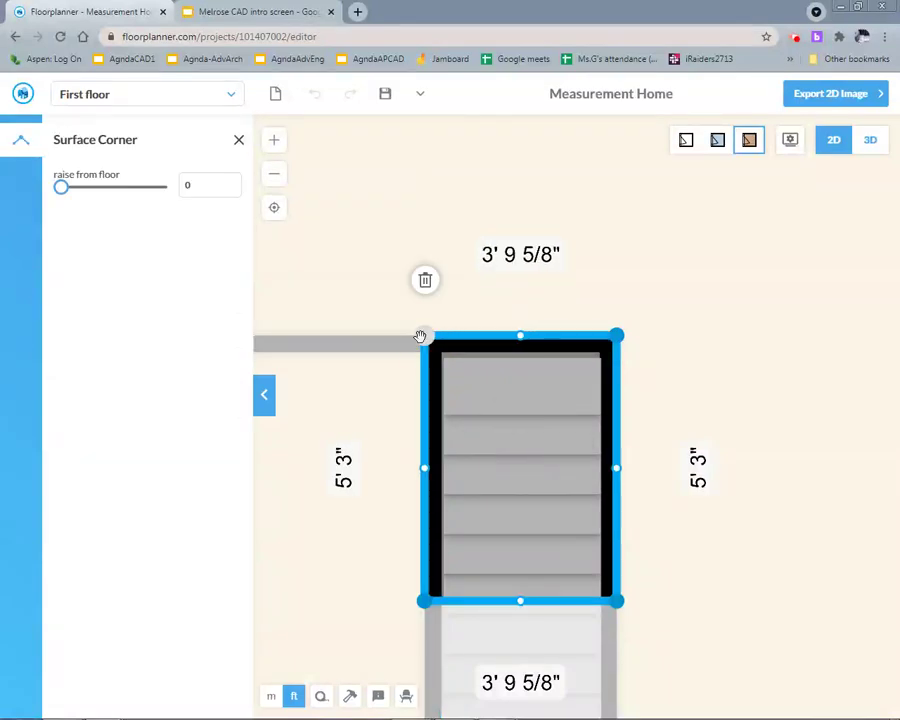
click(190, 182)
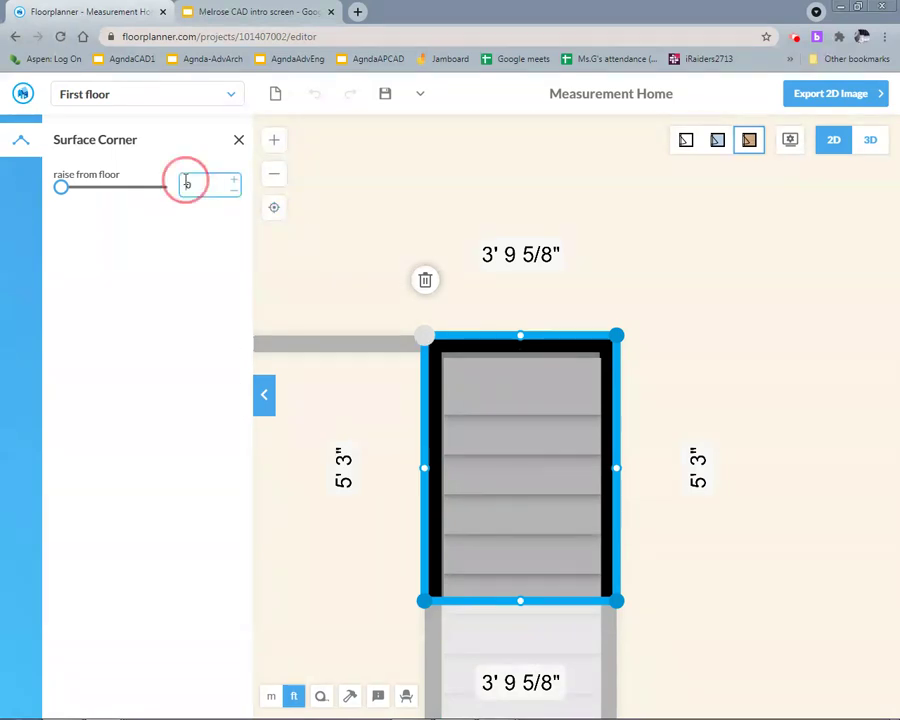
text(9)
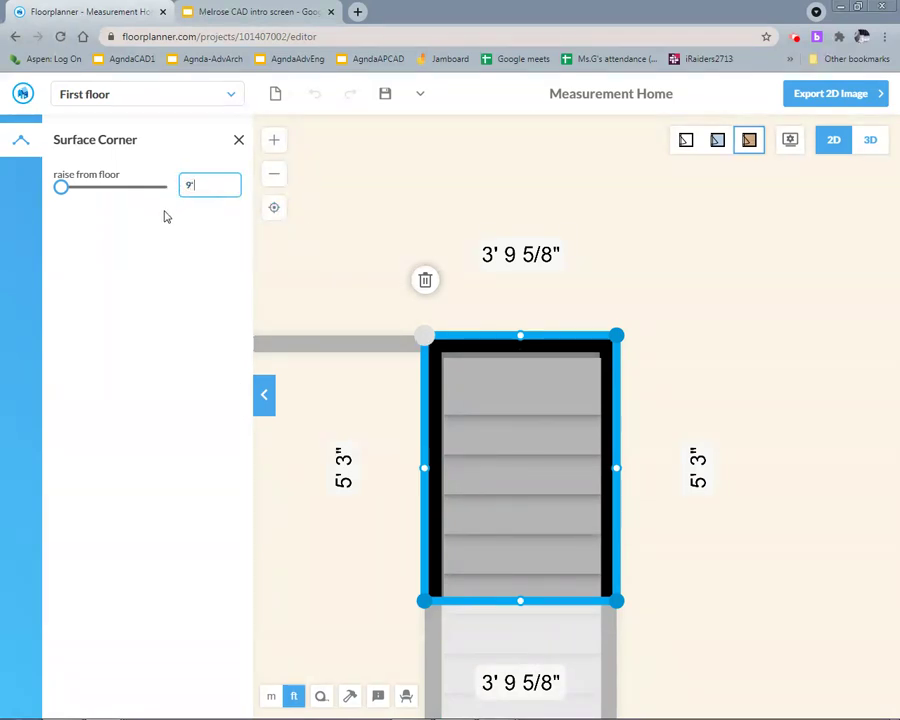
text(' 2 1/4)
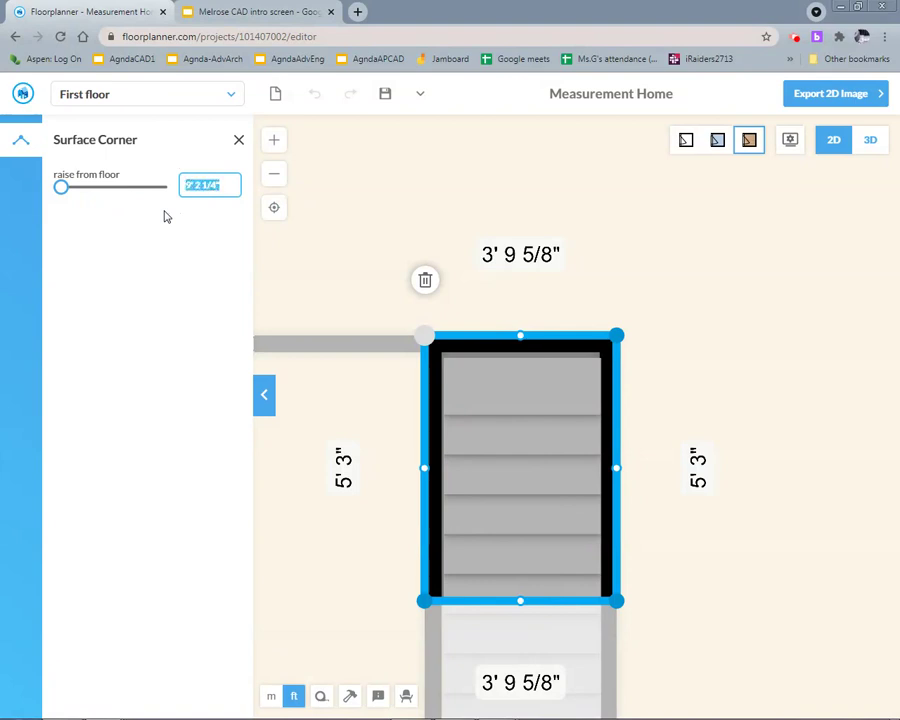
key(Return)
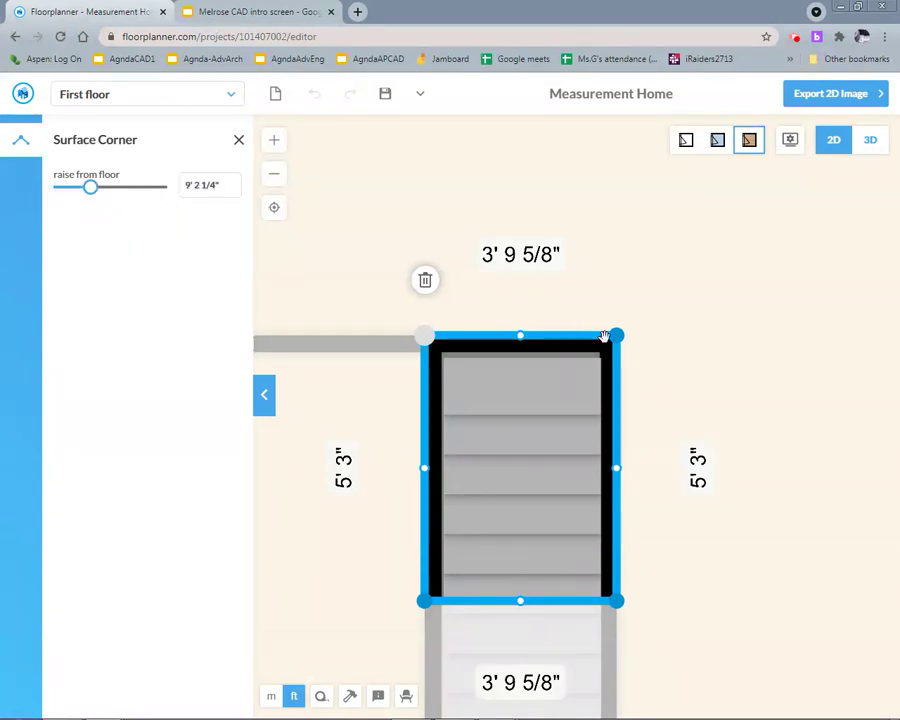
click(616, 336)
click(159, 189)
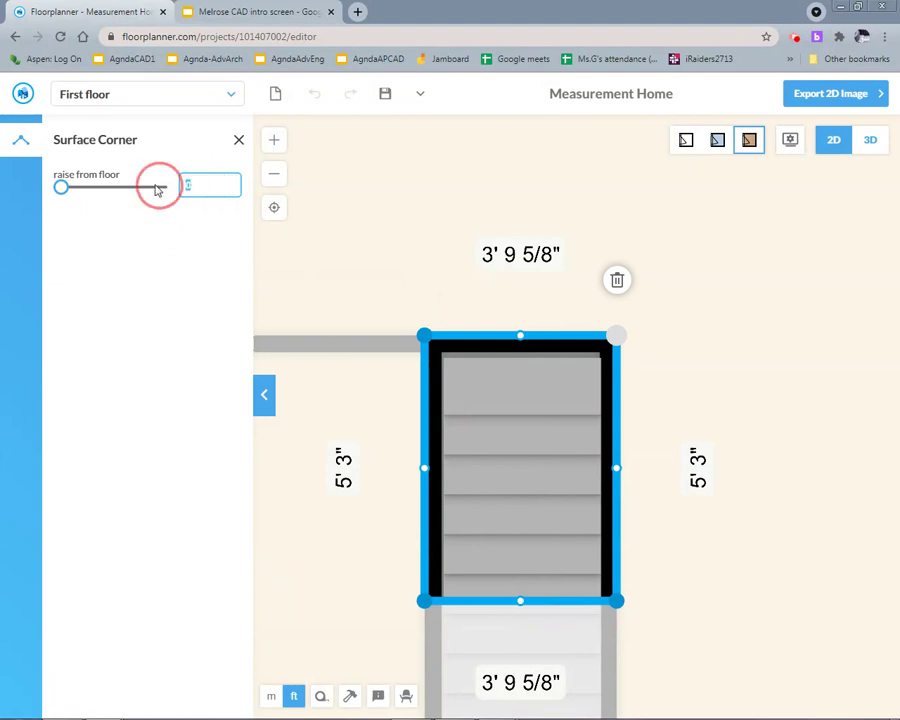
text(9' 2 1/4)
key(Return)
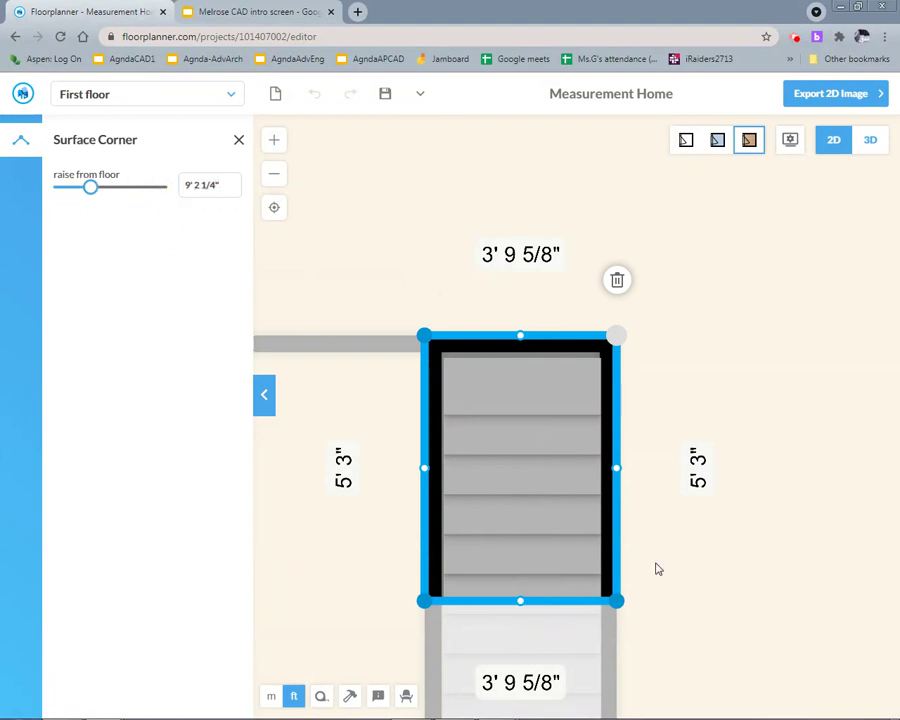
Raise the surface's bottom-right and bottom-left corners to 4' from the floor.
click(616, 600)
click(212, 193)
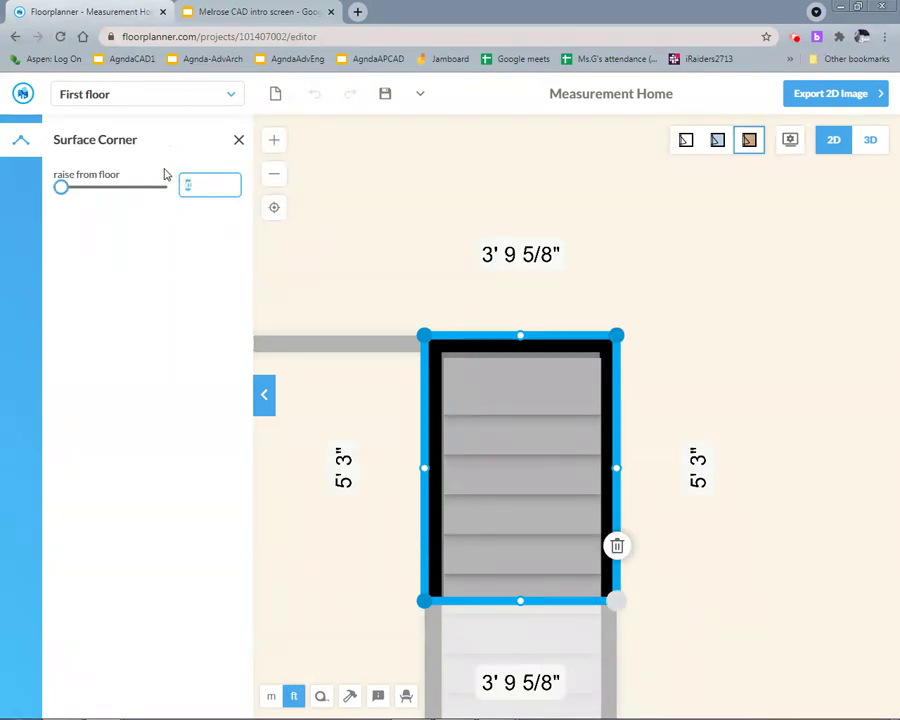
text(4)
key(Return)
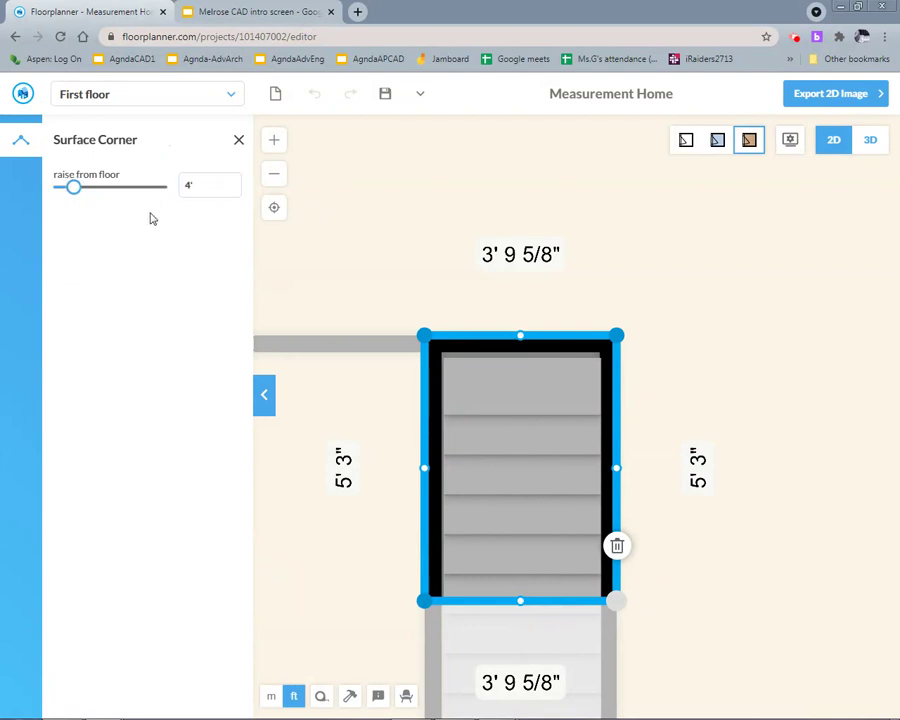
click(424, 600)
click(210, 186)
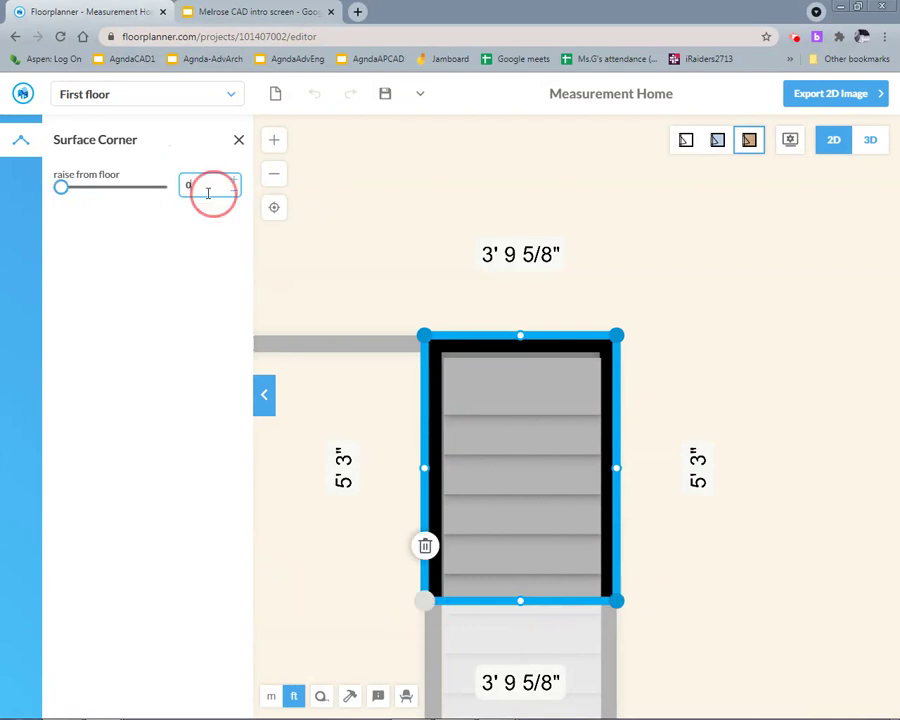
text(4)
key(Return)
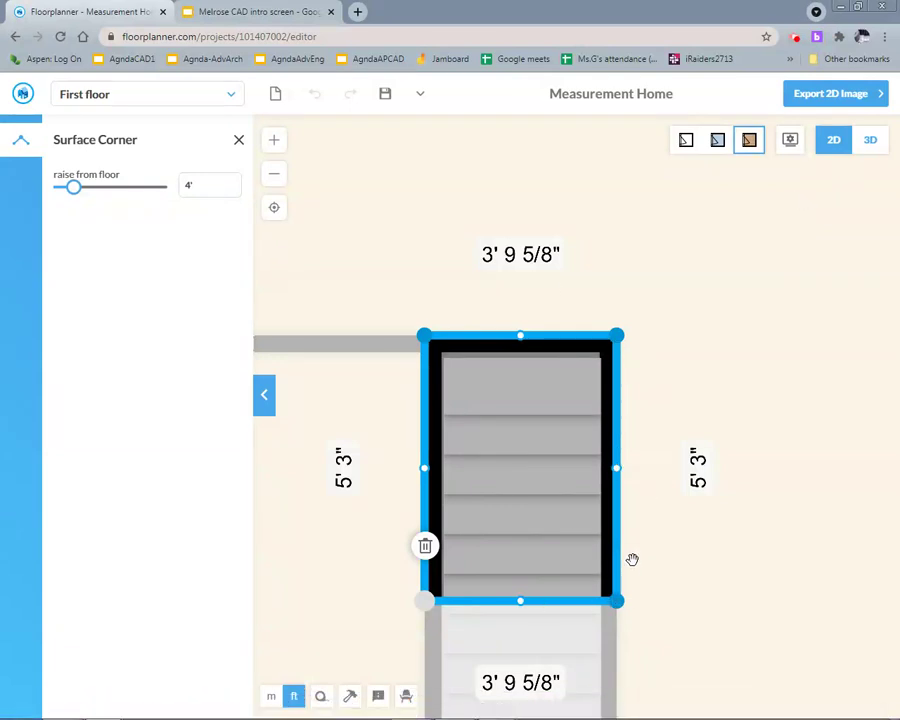
Preview the sloped surface in 3D from an angled view, then return to the 2D plan.
click(866, 143)
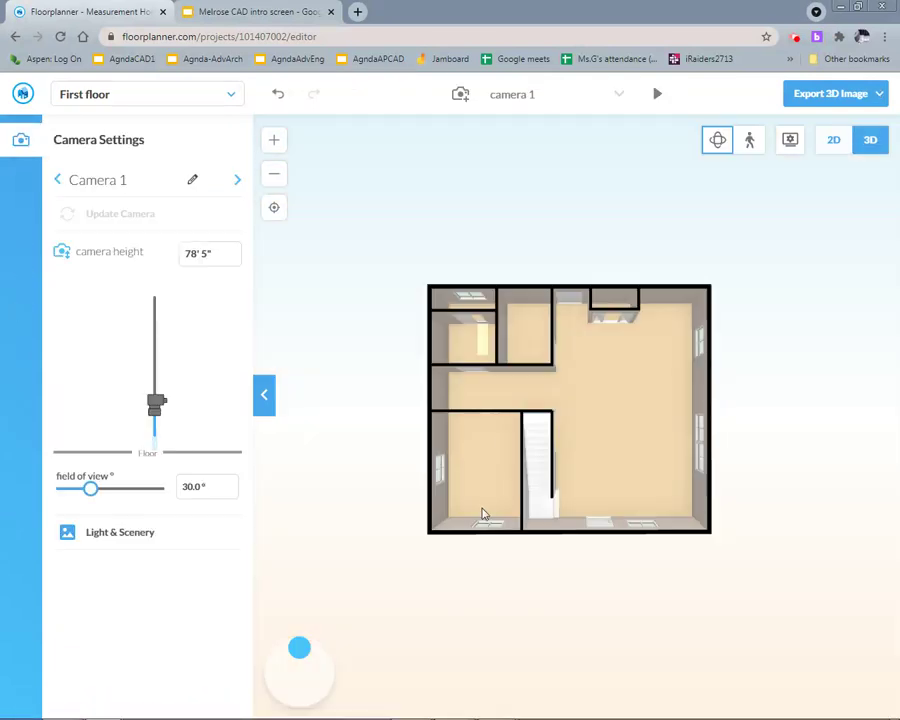
drag(569, 488, 384, 385)
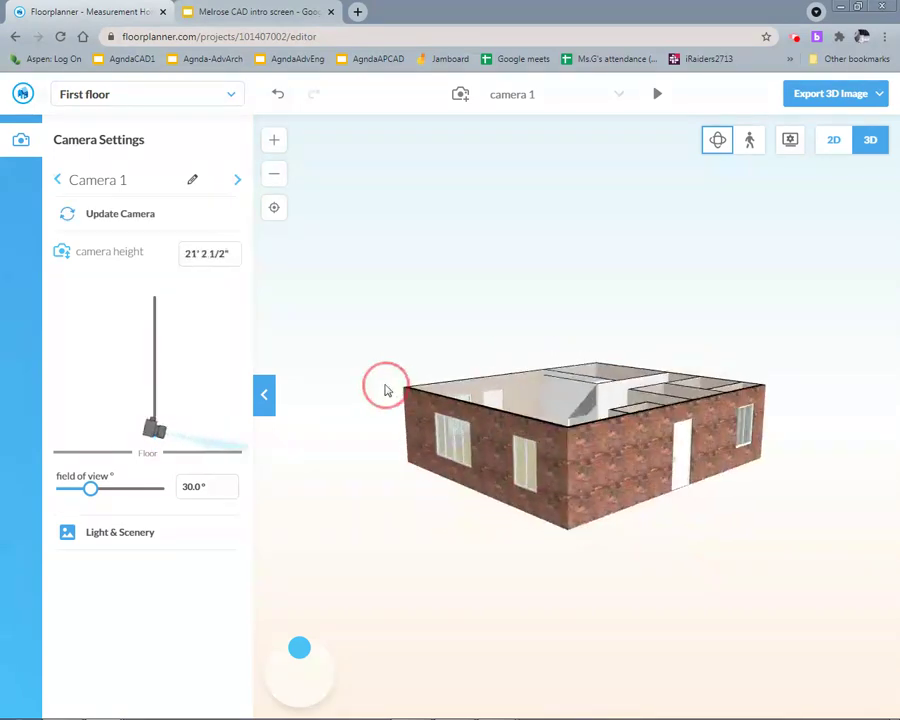
scroll(600, 410, up, 5)
scroll(598, 425, up, 3)
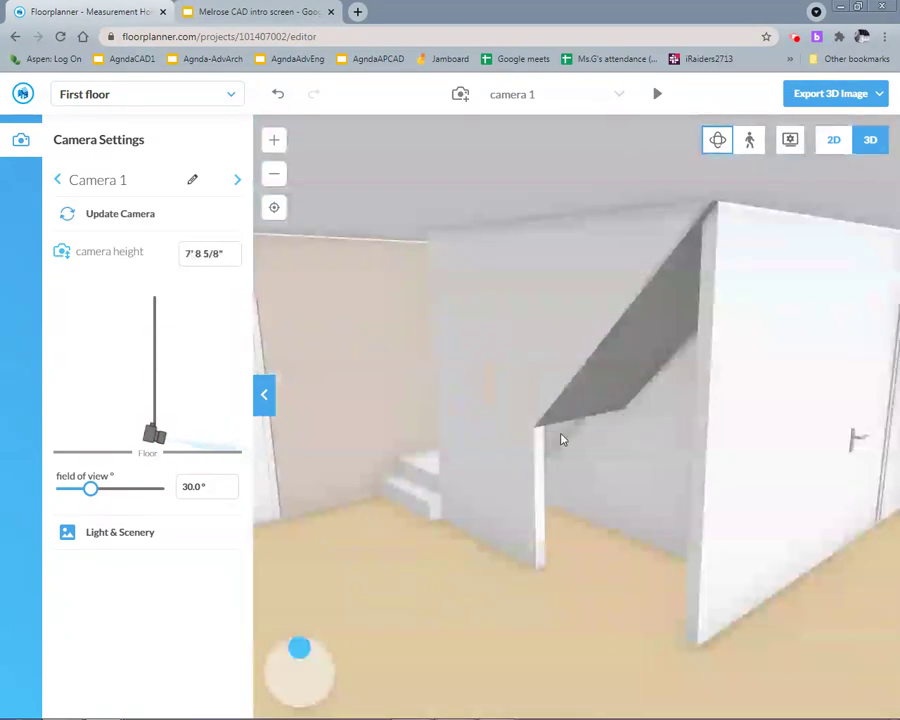
click(834, 139)
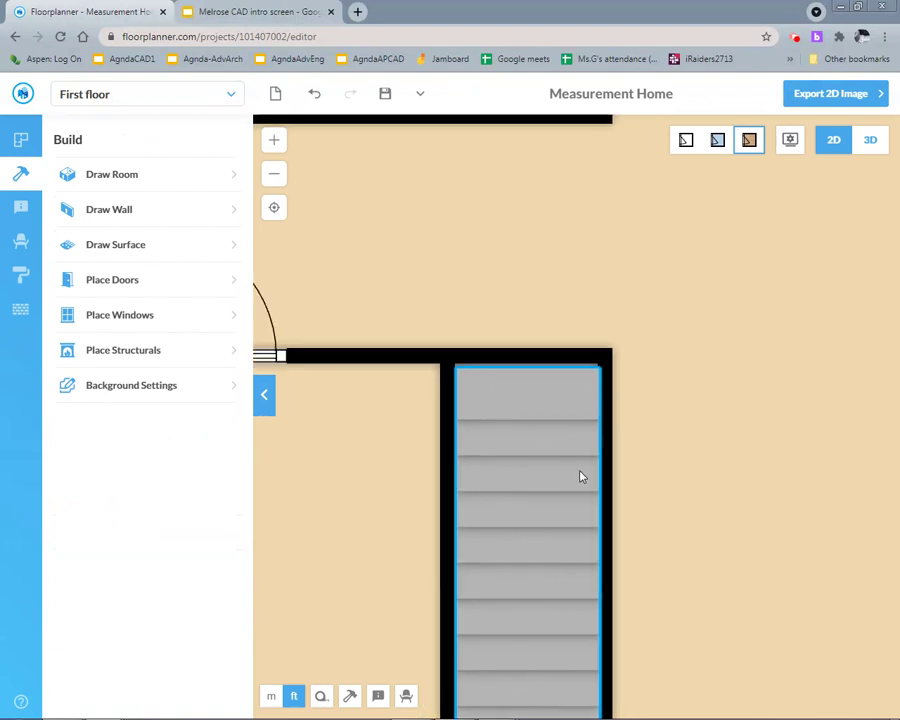
Set a new wall's height to 4' and start walls at the stair's right and left sides.
click(113, 208)
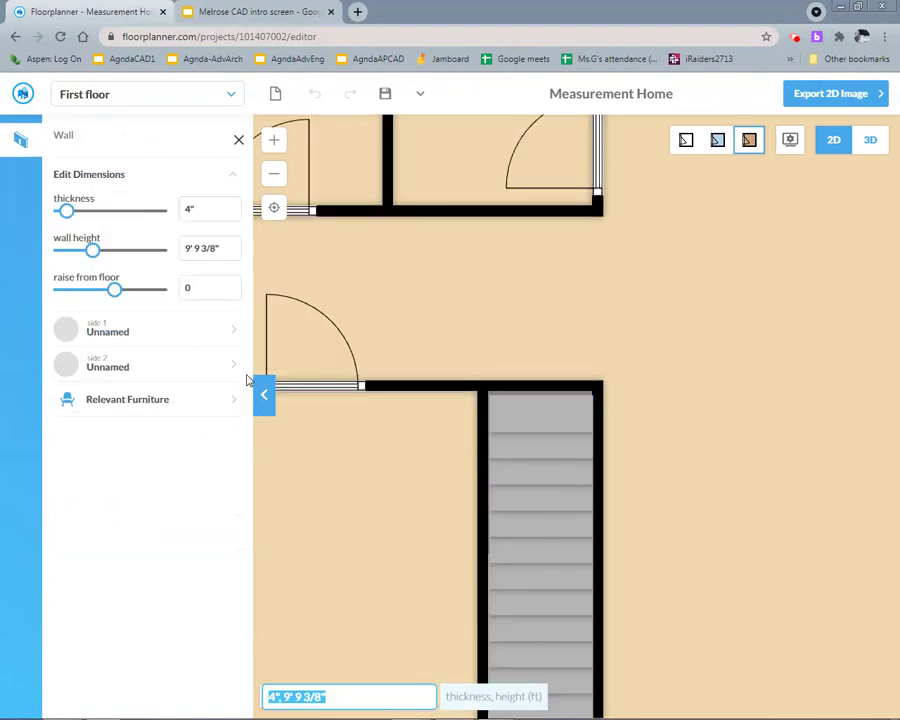
click(214, 249)
triple_click(214, 249)
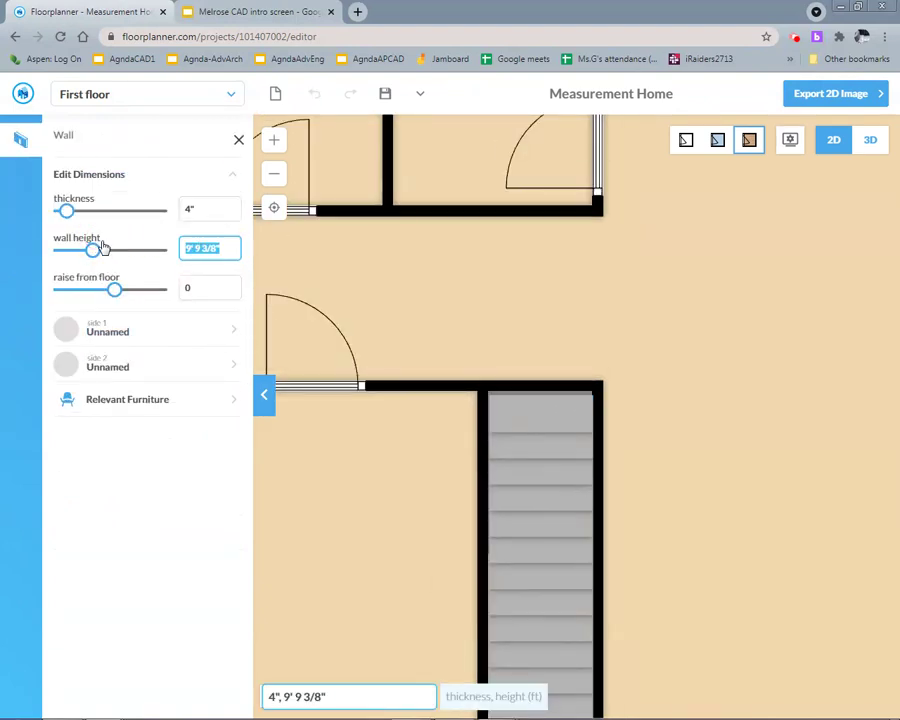
text(4')
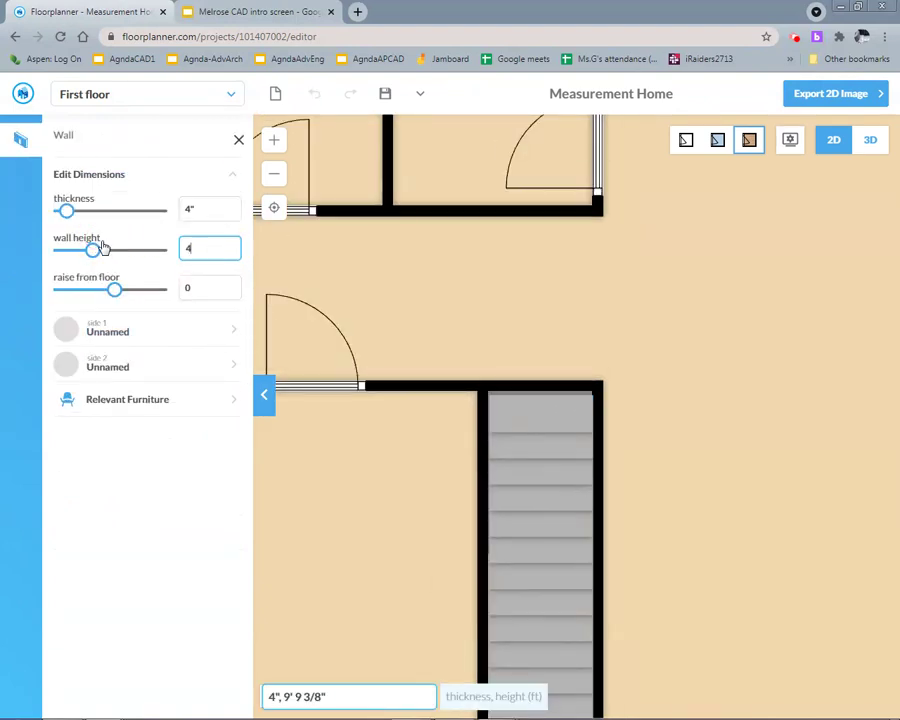
click(599, 562)
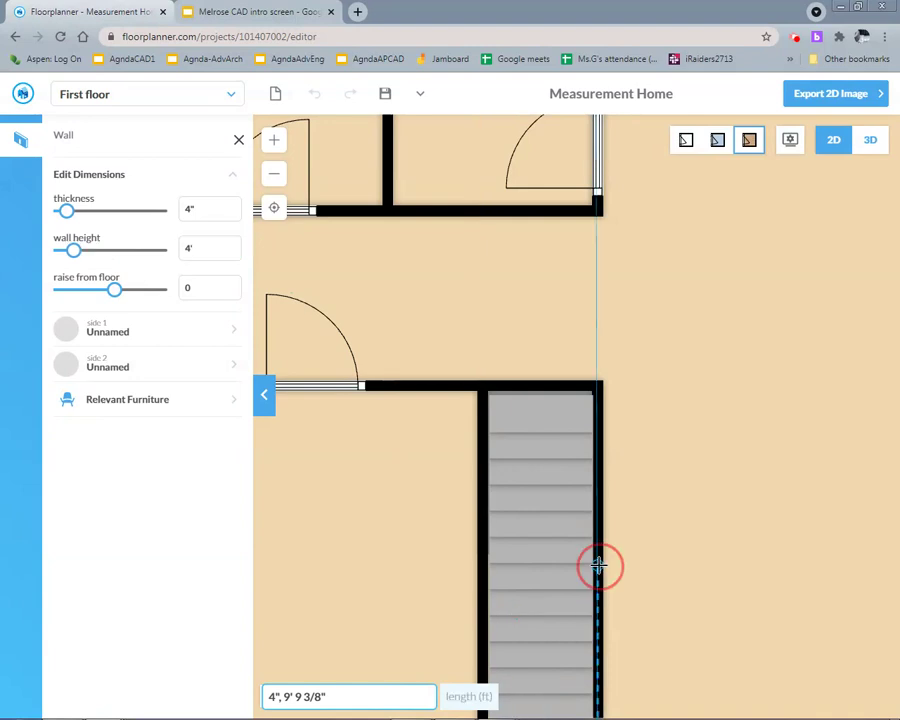
click(478, 565)
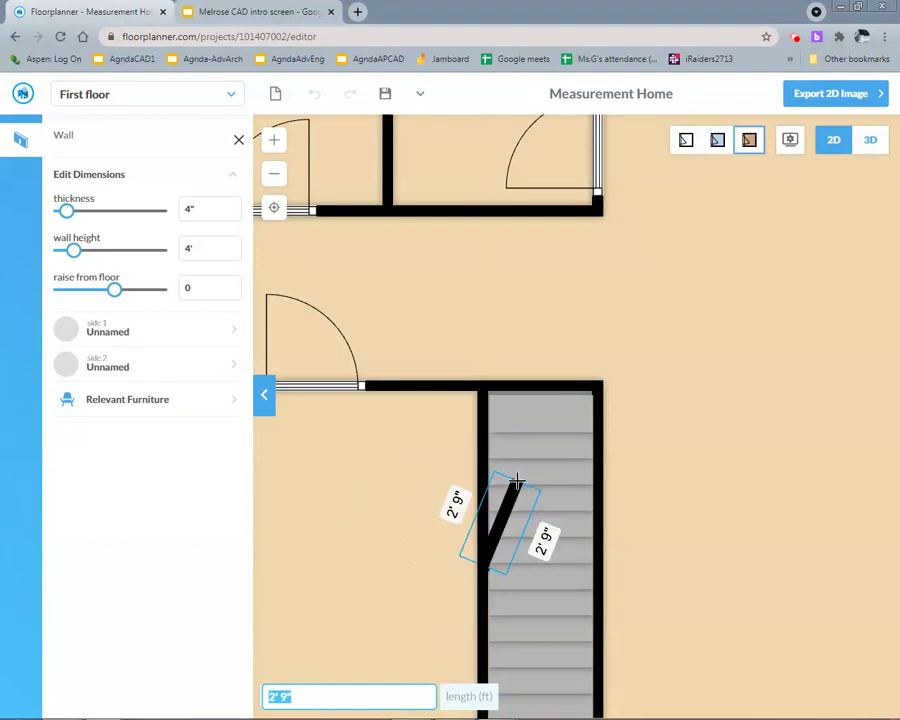
Abandon the unfinished wall and delete the wall across the top of the stairs.
click(238, 140)
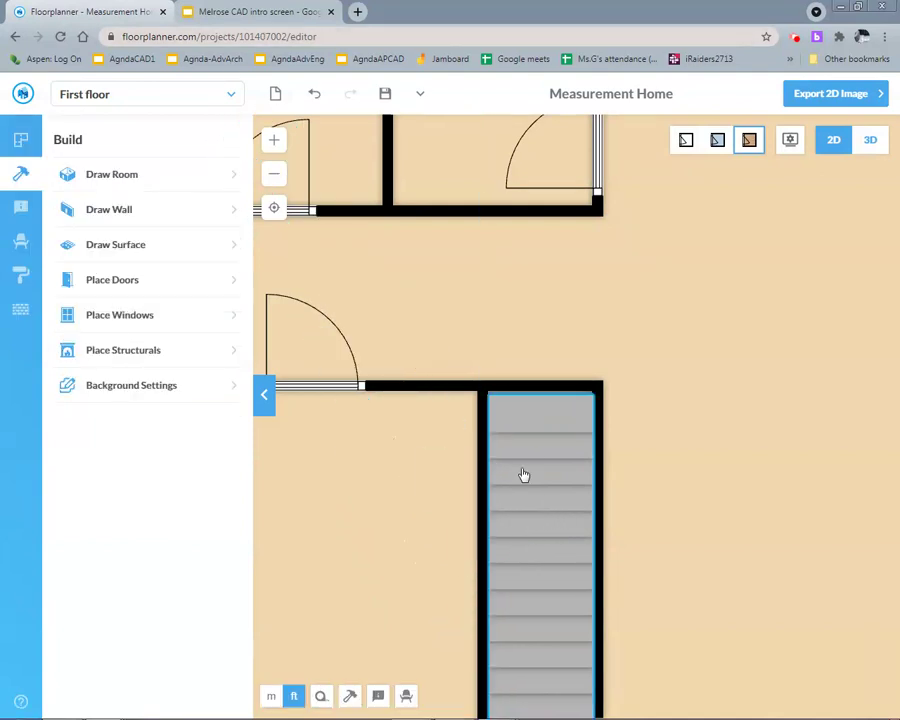
click(527, 387)
key(Delete)
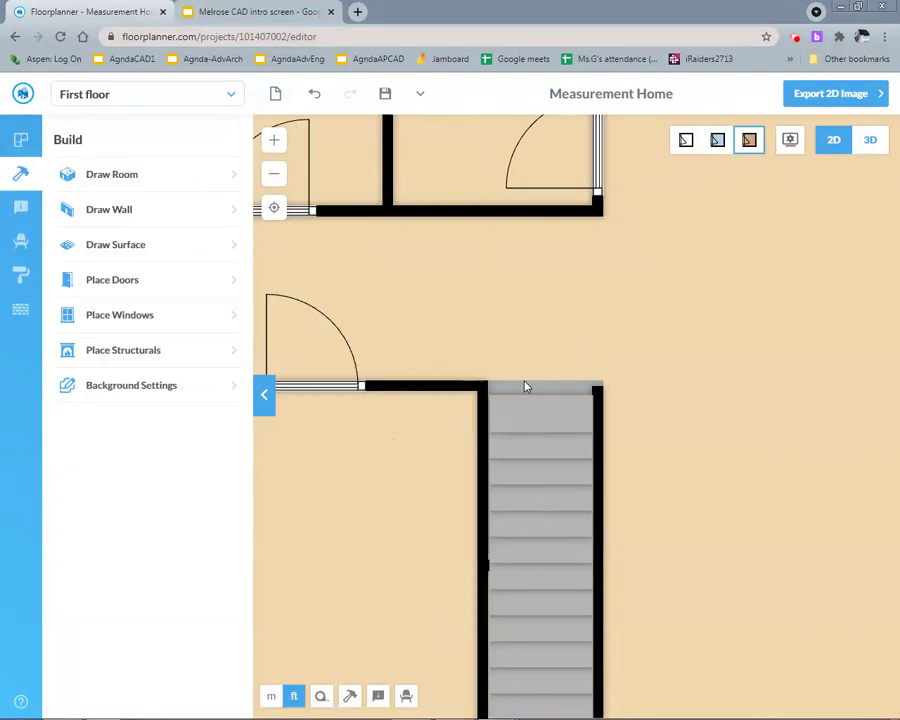
View the house in 3D, orbiting and zooming in on the sloped surface beside the stairs.
click(872, 141)
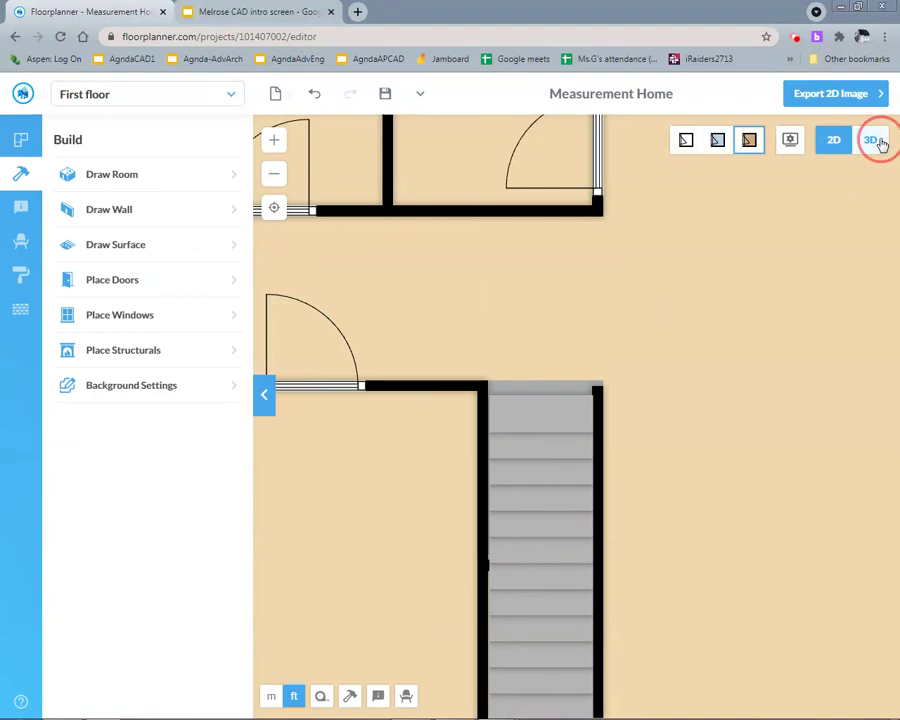
drag(667, 442, 551, 428)
scroll(585, 432, up, 6)
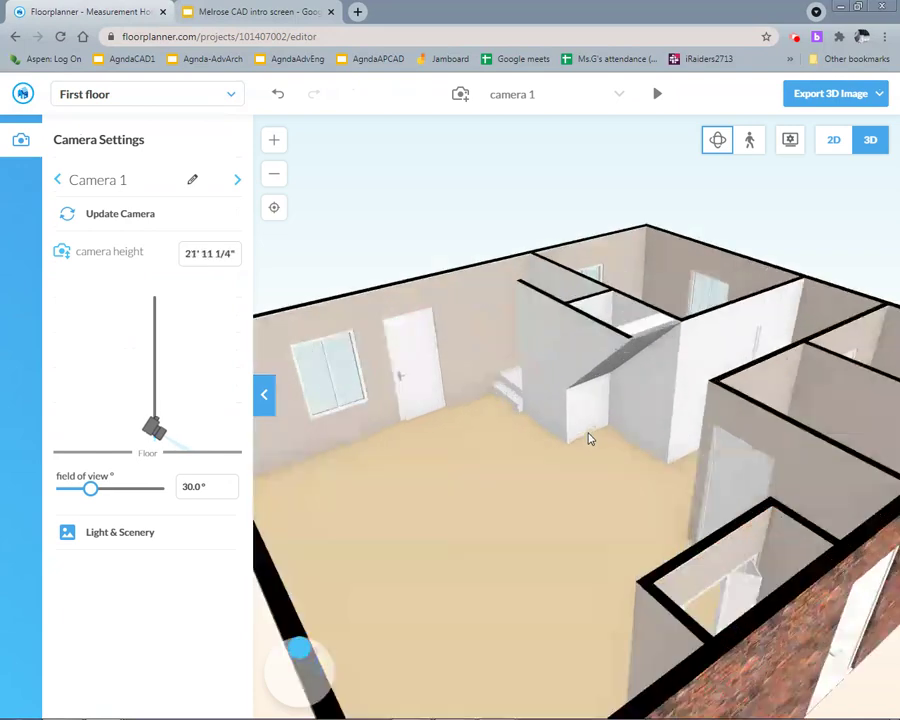
double_click(575, 397)
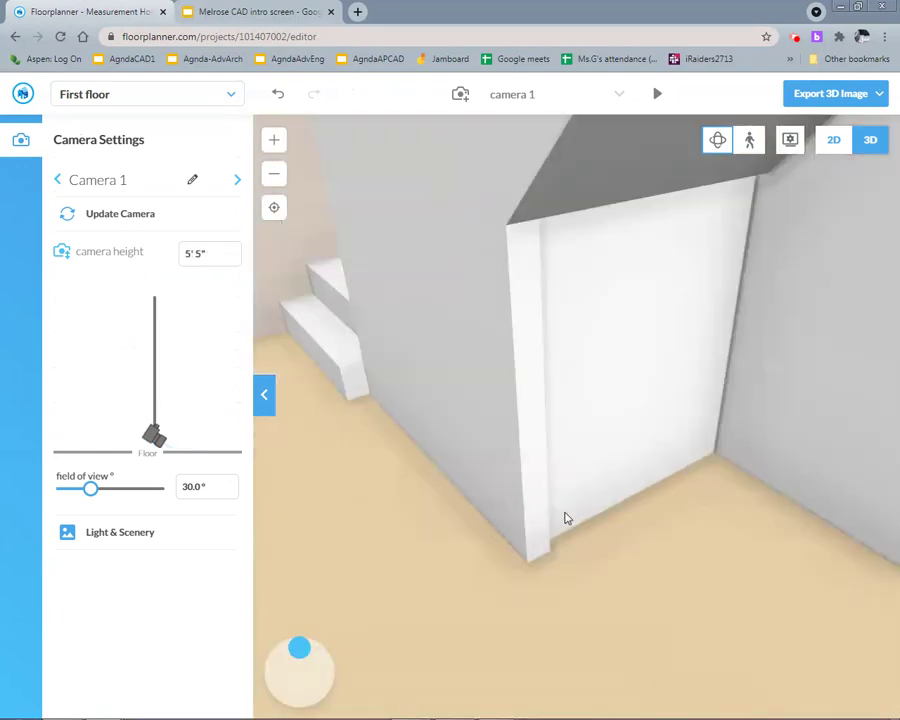
scroll(607, 565, down, 5)
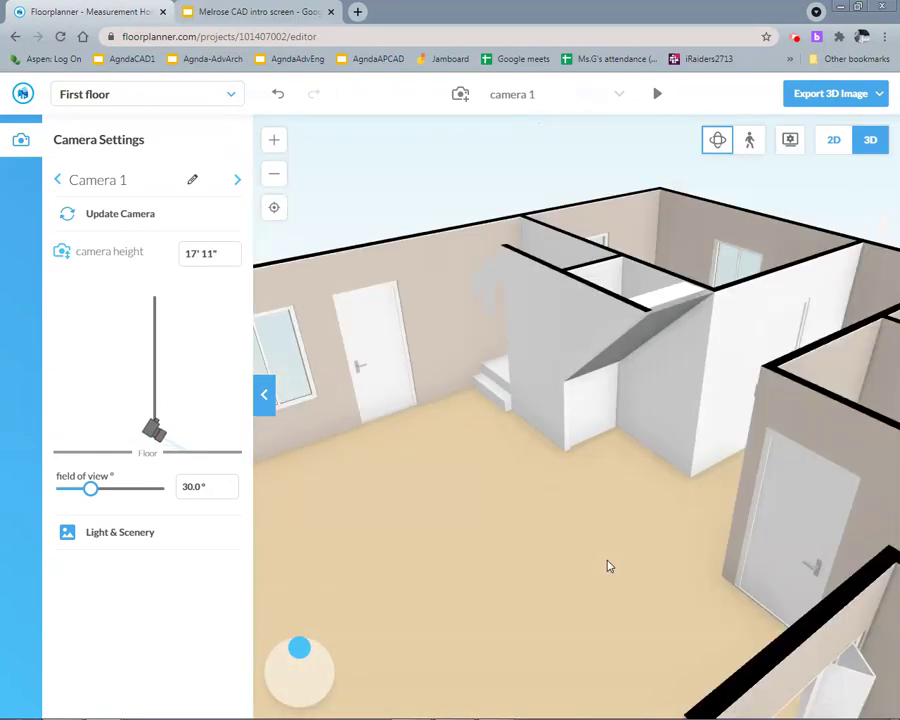